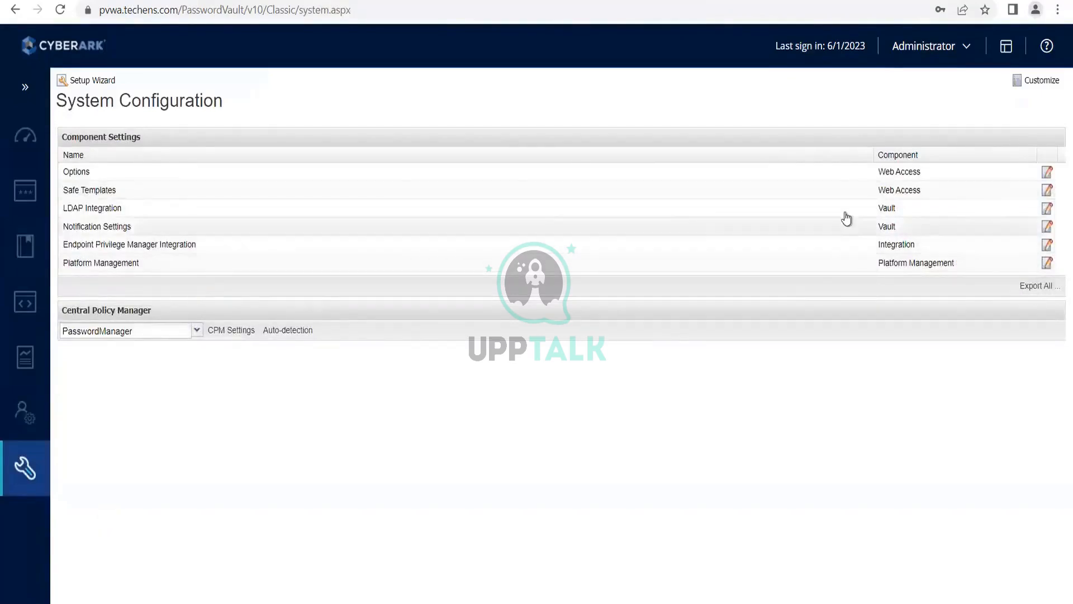
- Open the LDAP Integration settings and review the properties of the techens.com directory
click(110, 210)
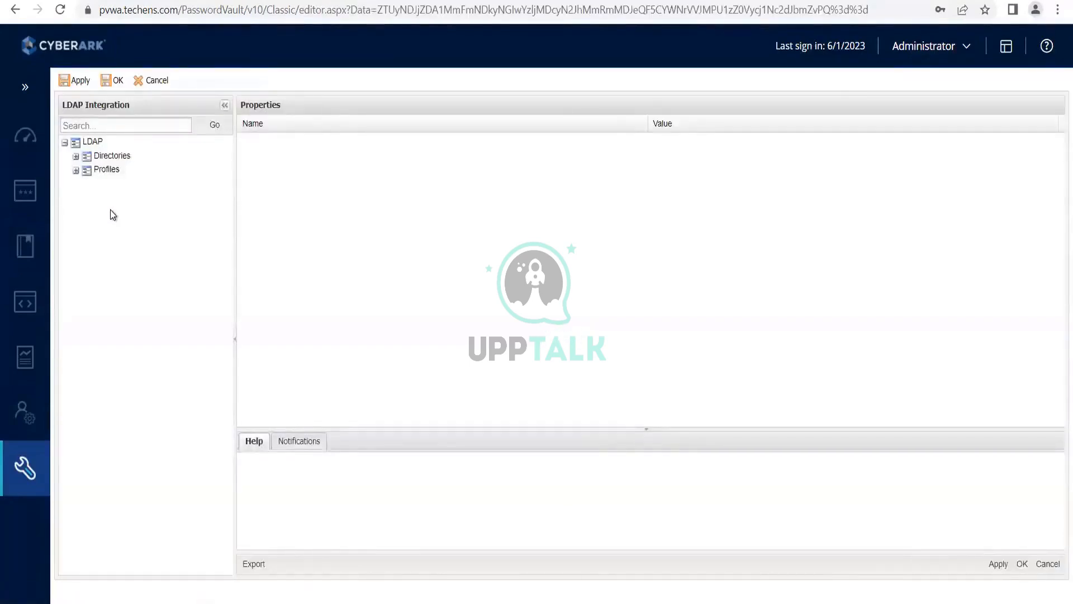
click(75, 157)
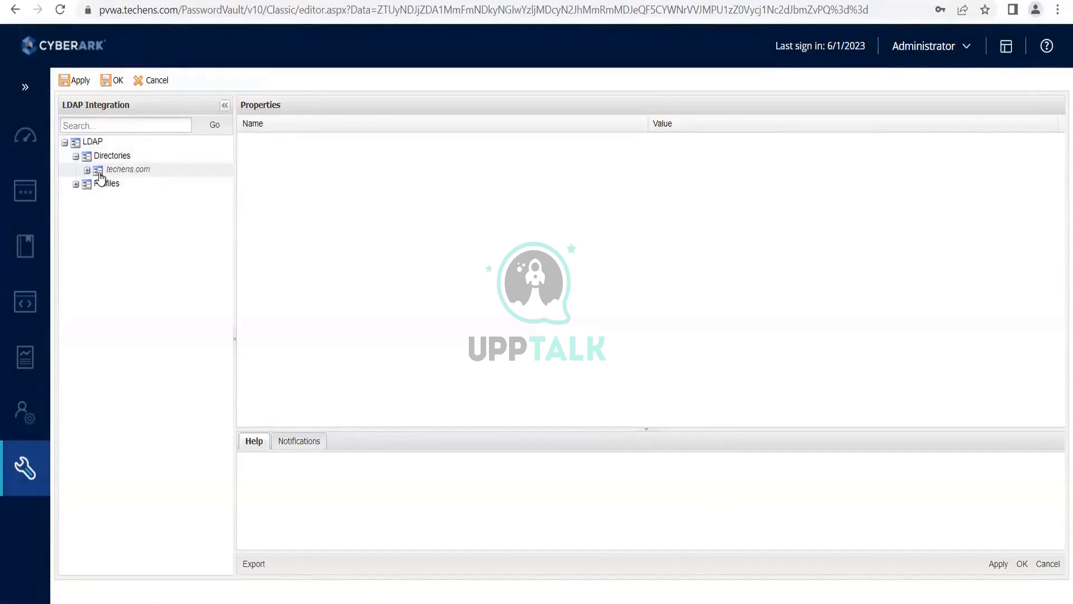
click(100, 177)
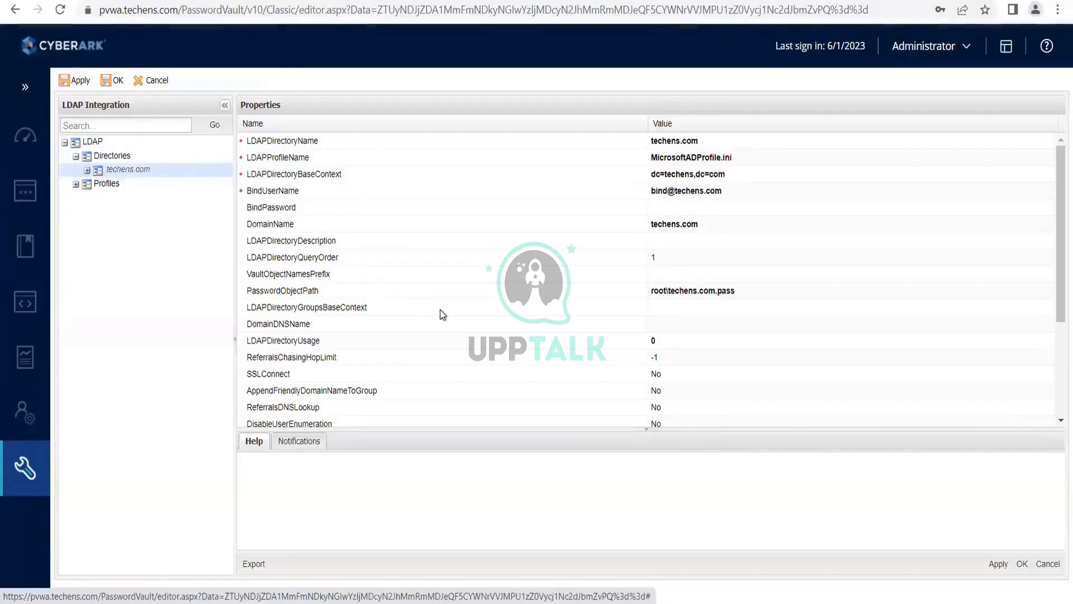
scroll(441, 312, down, 3)
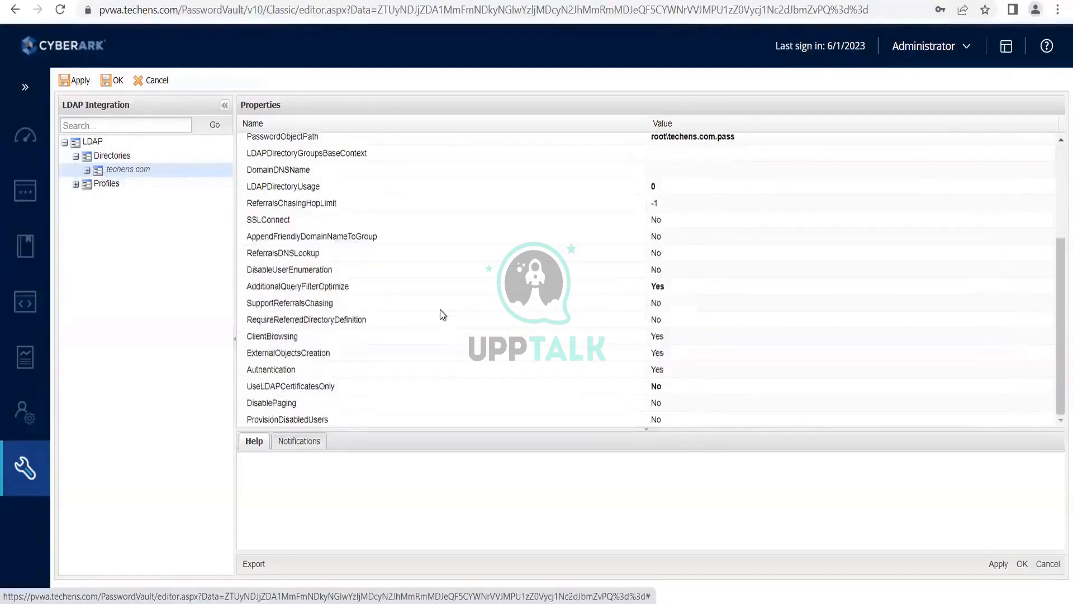
scroll(440, 310, up, 3)
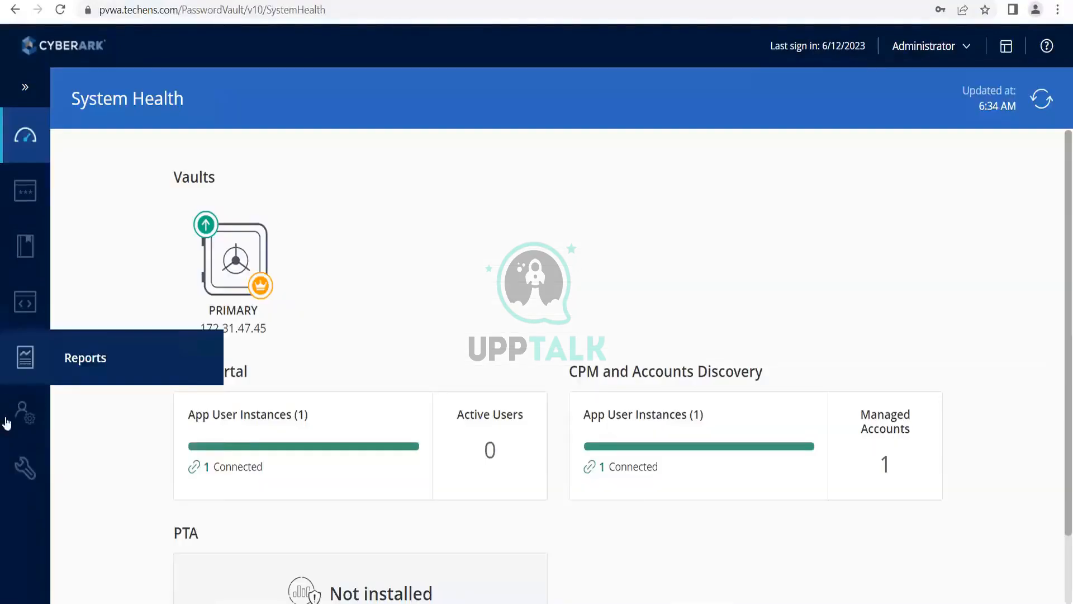
- From the configuration options, start the Setup Wizard, view the Email notifications configuration page, and return to the setup type selection
mouse_move(28, 493)
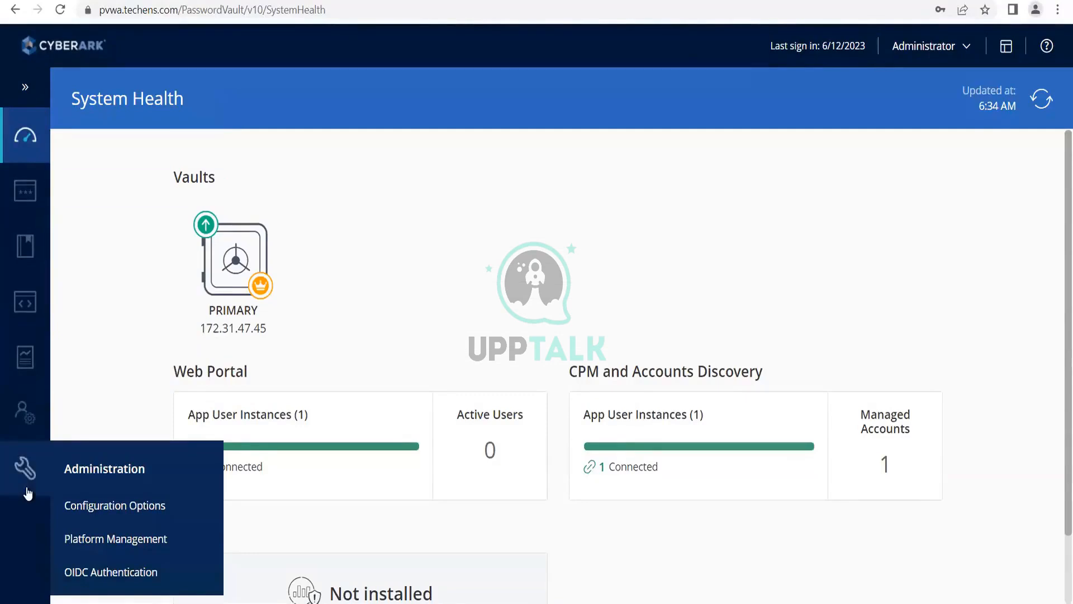
click(83, 509)
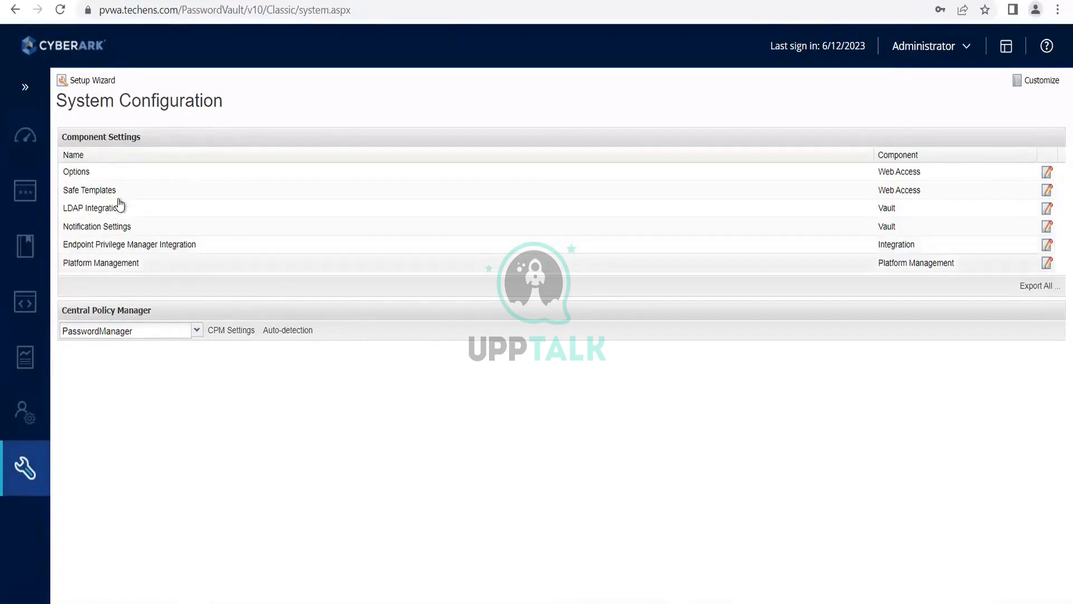
click(87, 80)
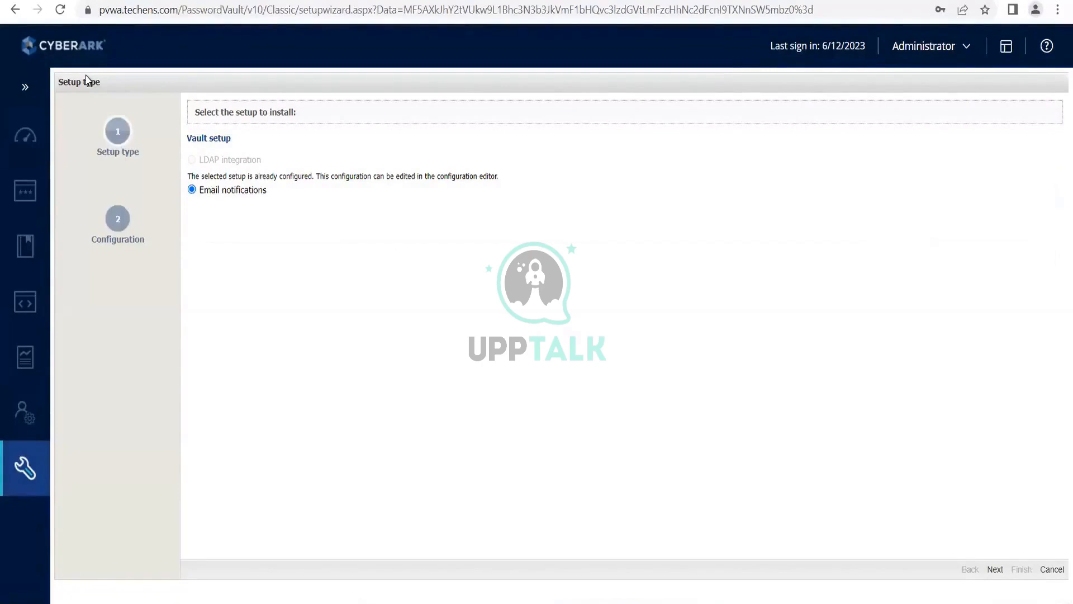
click(998, 573)
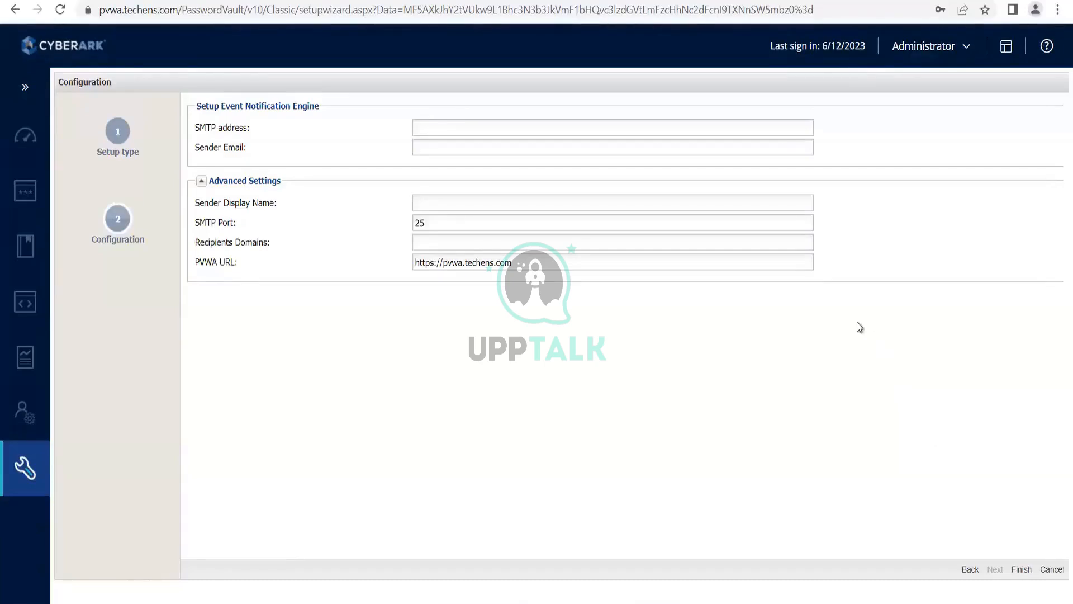
click(970, 570)
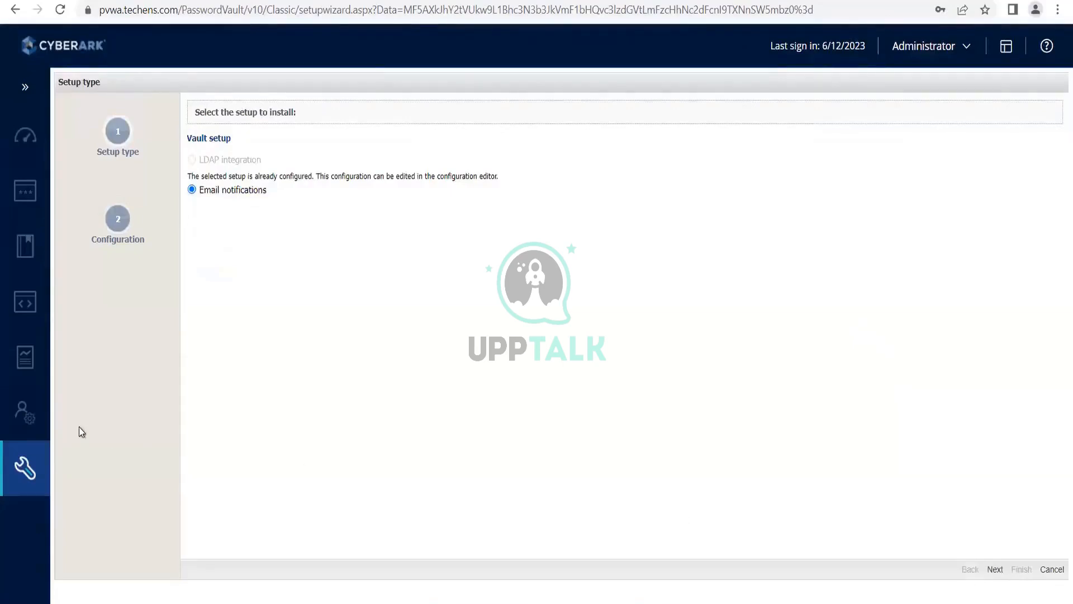
- Return to the System Configuration page and check the Central Policy Manager selection
mouse_move(45, 454)
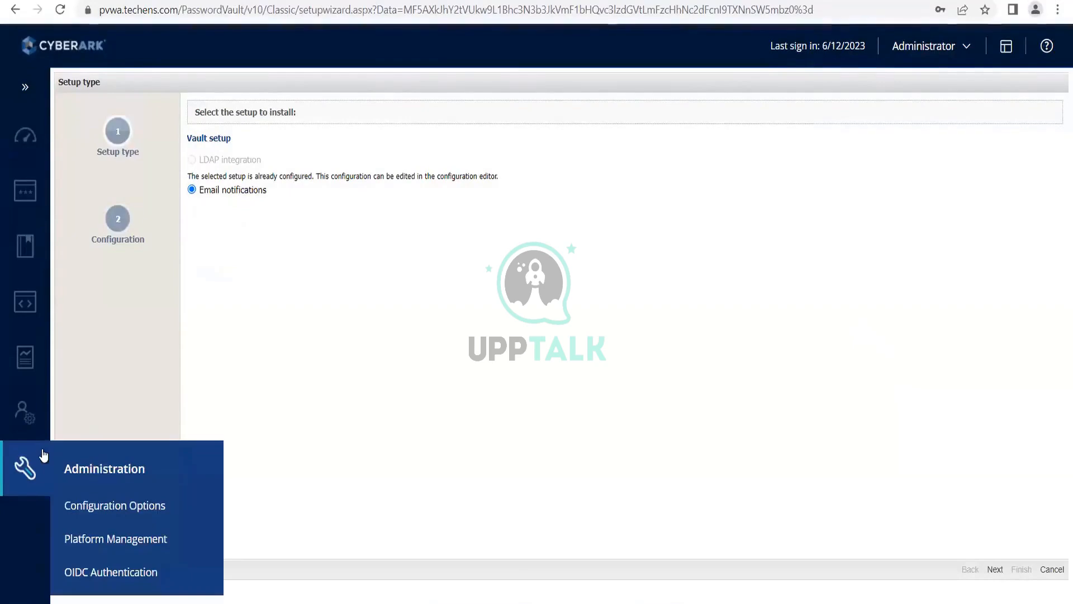
click(79, 507)
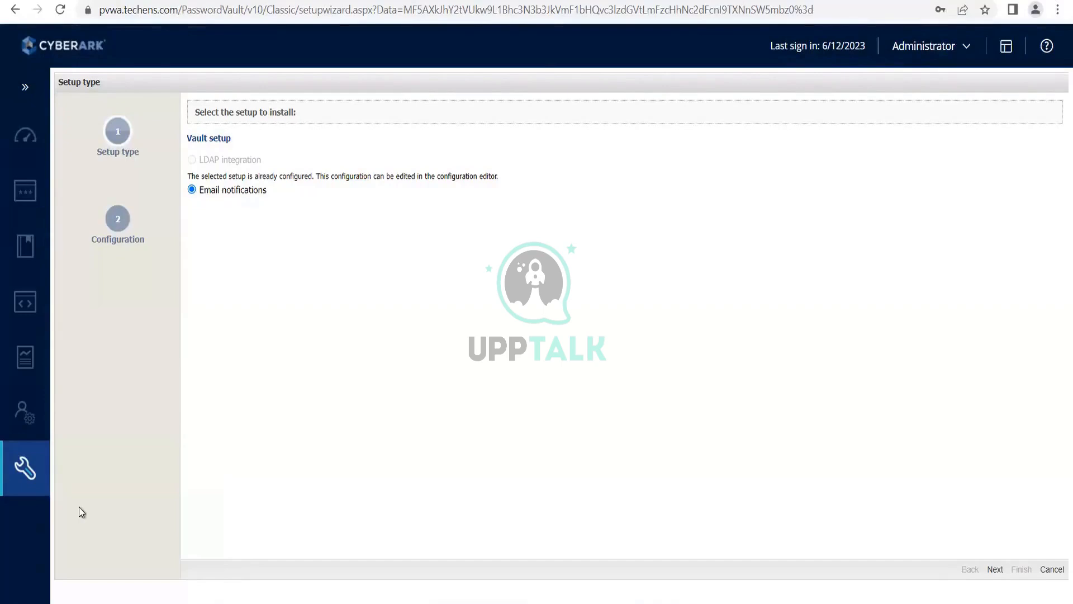
mouse_move(58, 471)
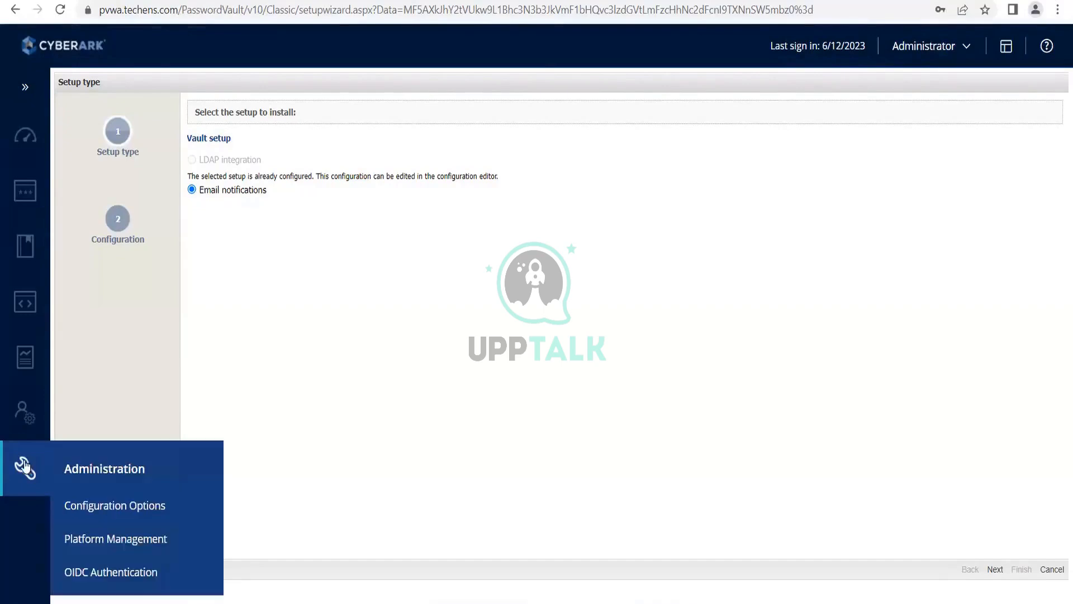
click(92, 507)
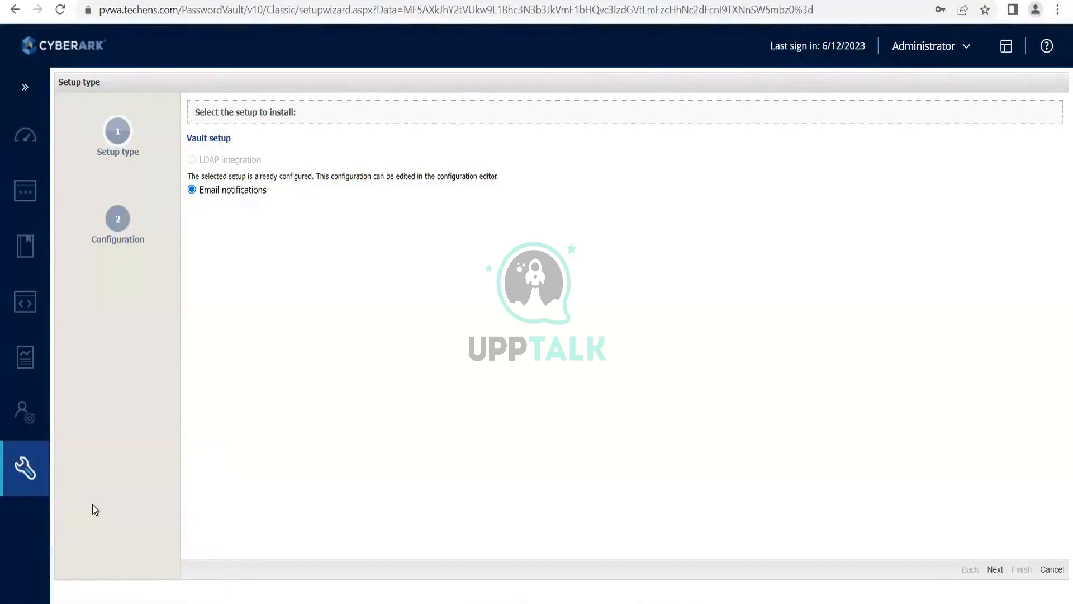
click(33, 415)
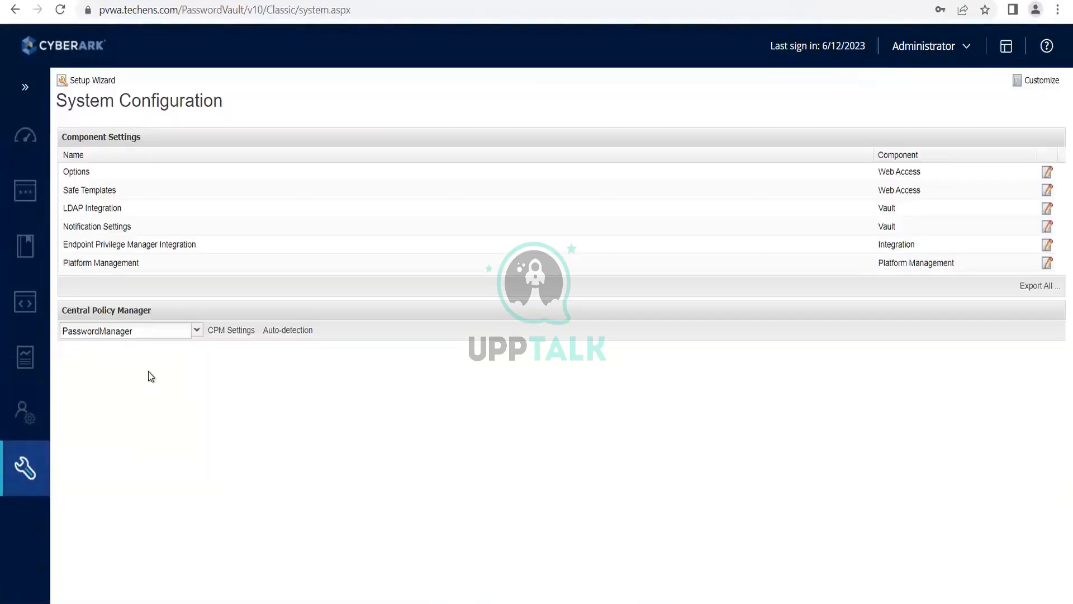
click(190, 335)
click(190, 336)
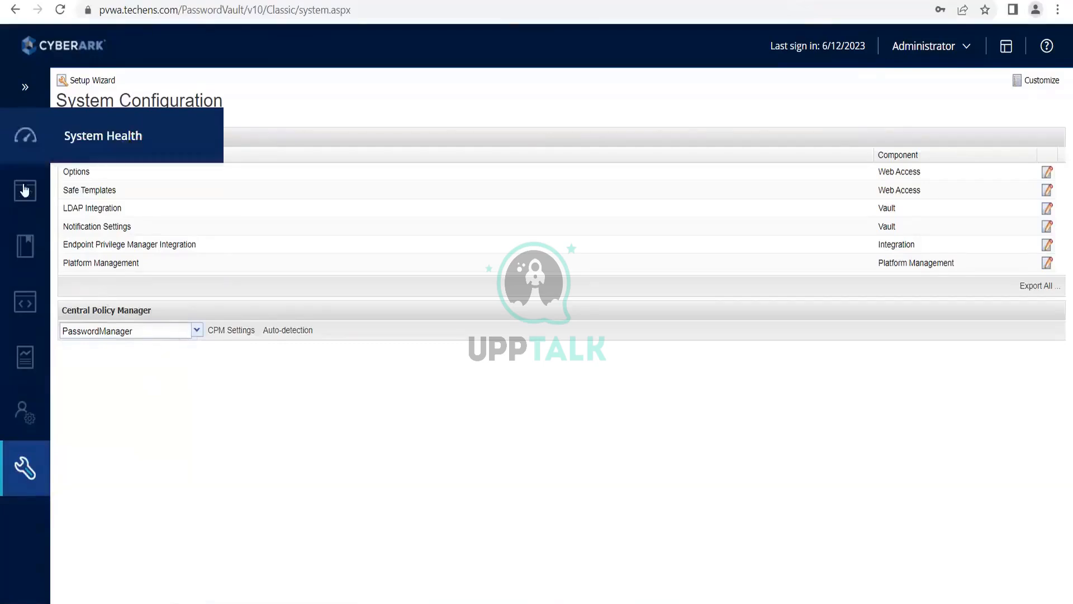
- Open the accounts list, view the system types offered for adding a single account, and go back to the list
mouse_move(25, 190)
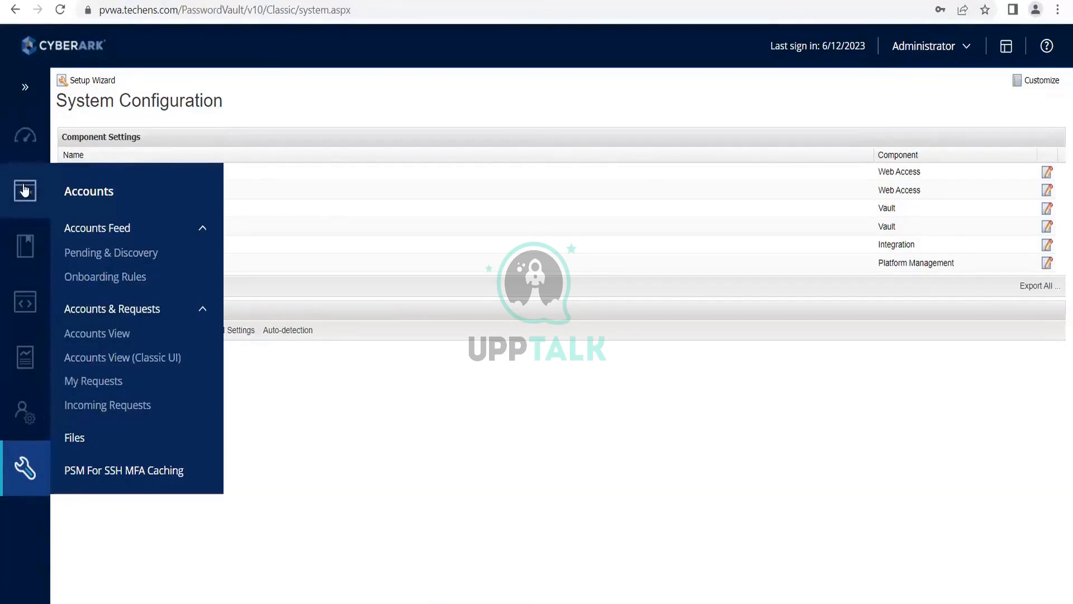
click(24, 190)
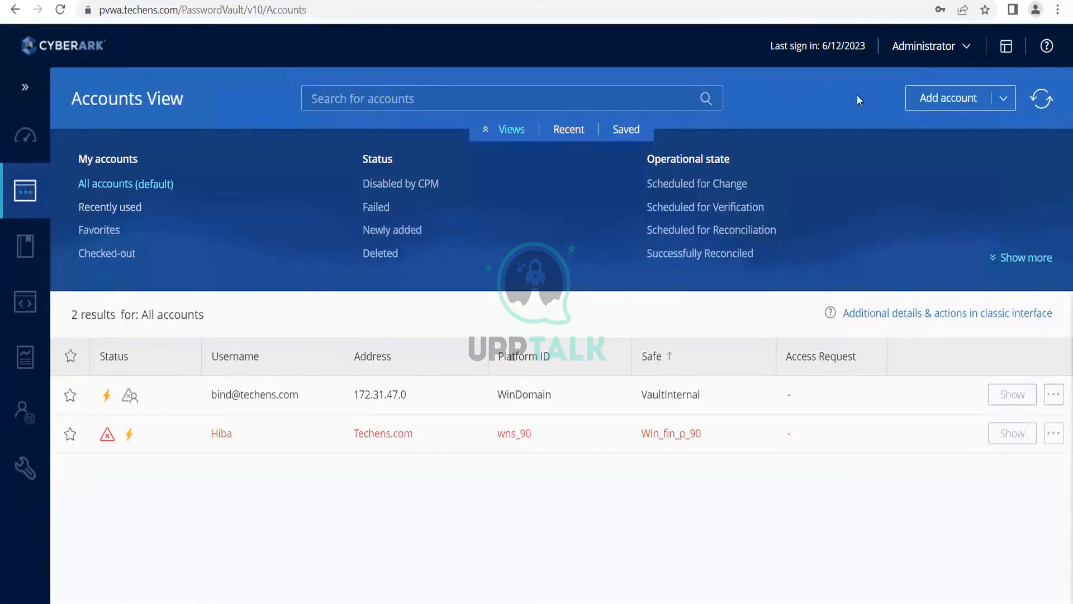
click(932, 107)
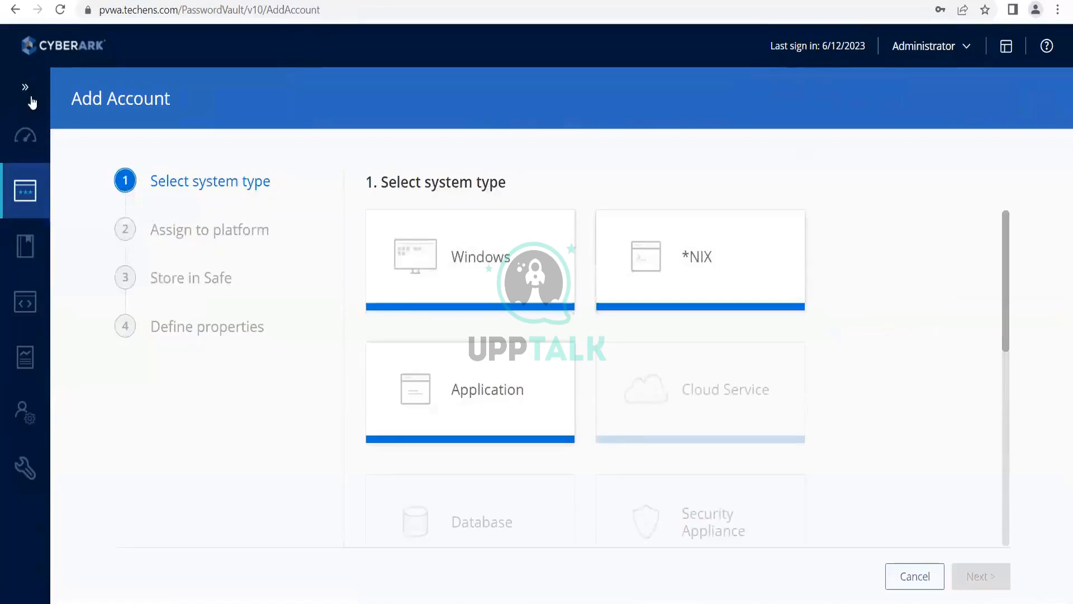
click(15, 9)
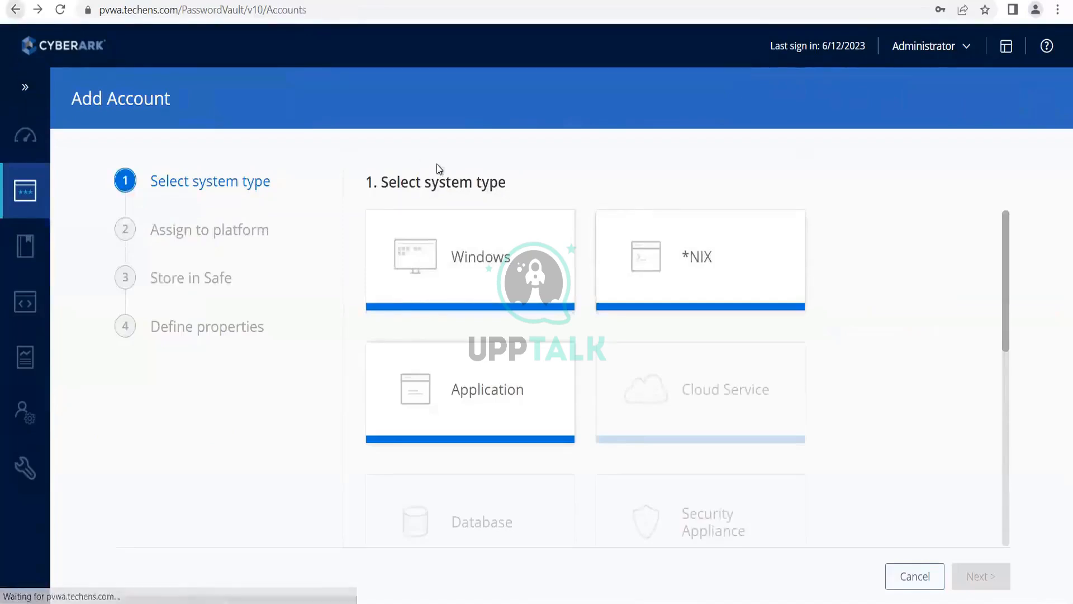
- Start adding accounts from a file and download the sample CSV file
click(1006, 101)
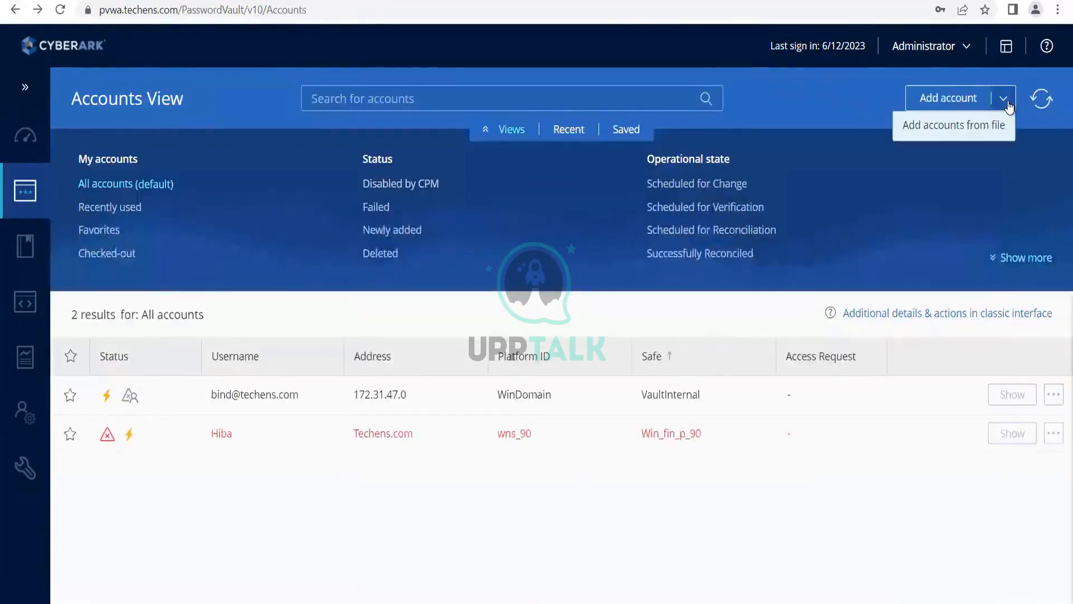
click(977, 130)
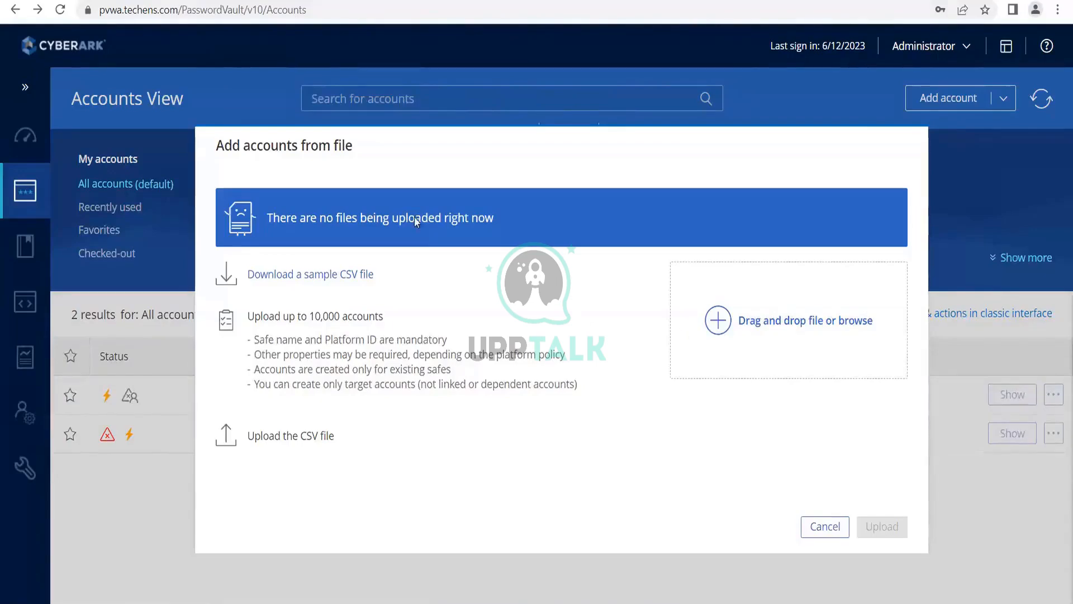
click(326, 274)
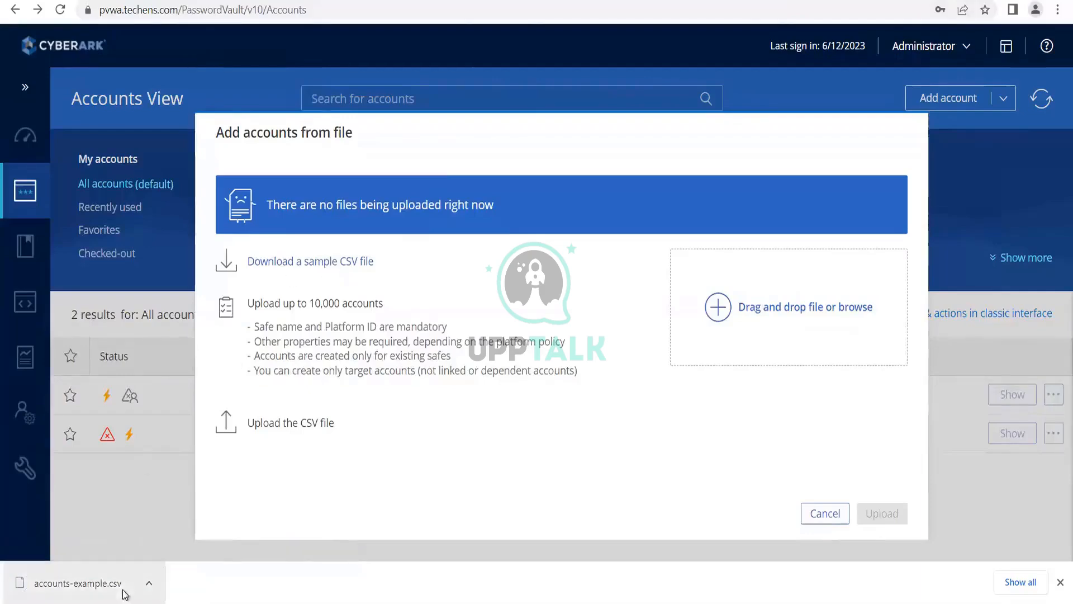
- Open the downloaded accounts-example.csv in WordPad to review its columns and sample rows, and close it
click(149, 584)
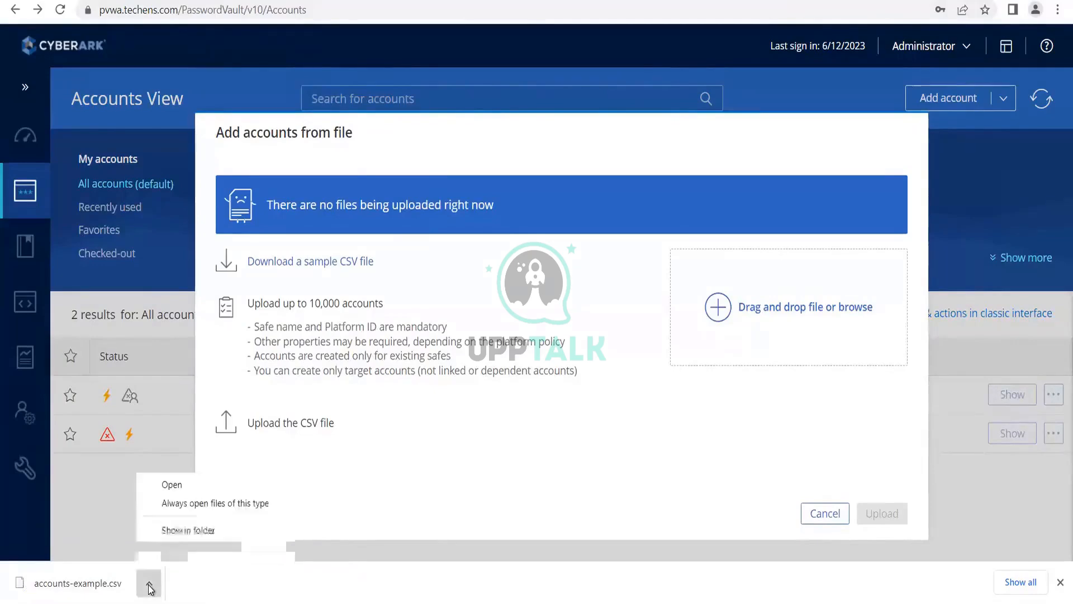
click(182, 490)
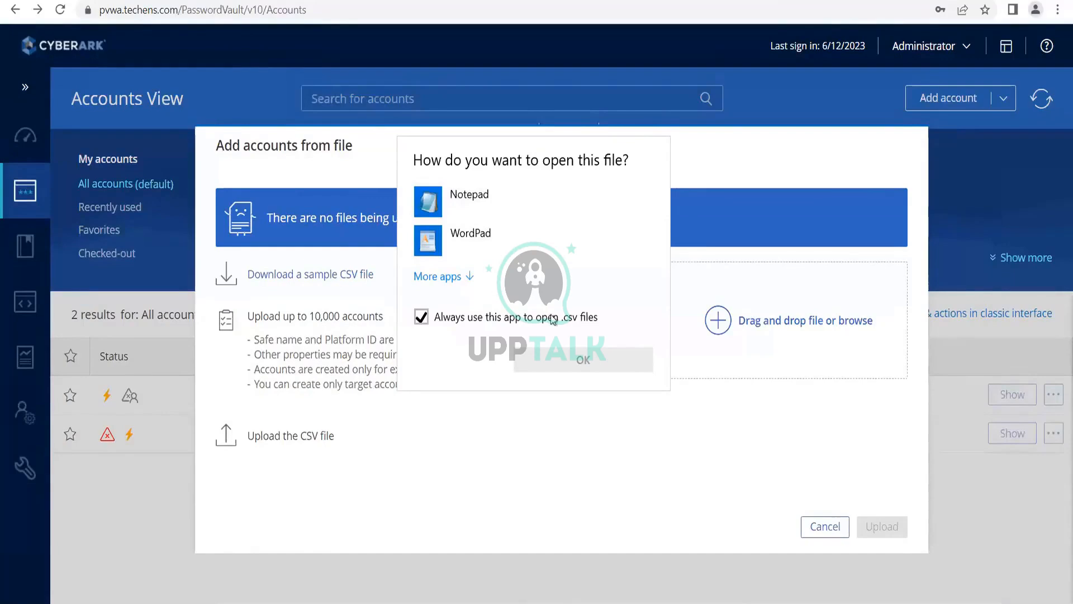
click(495, 227)
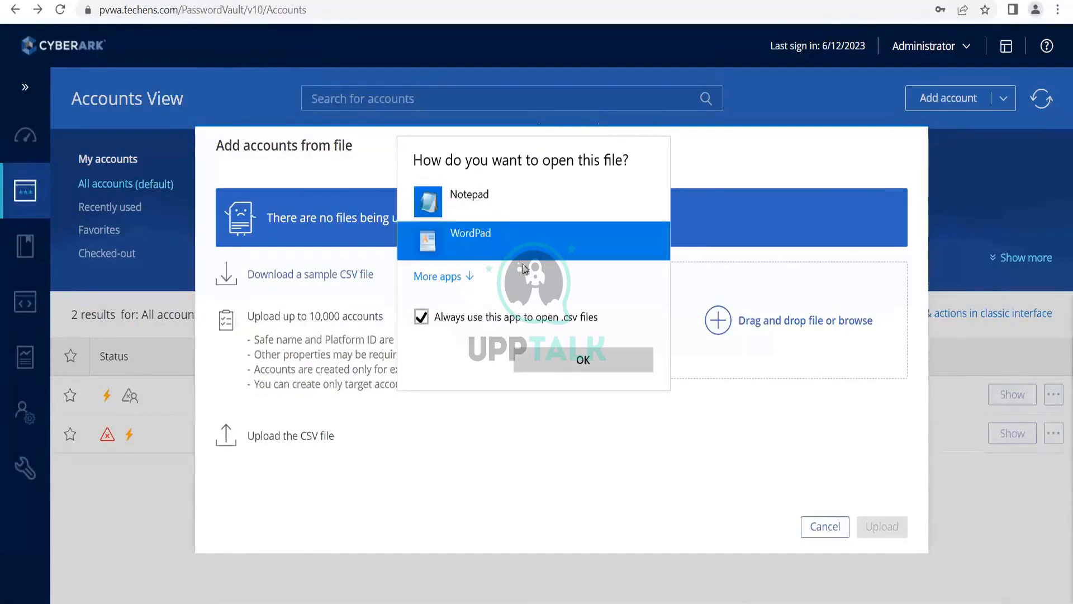
click(544, 361)
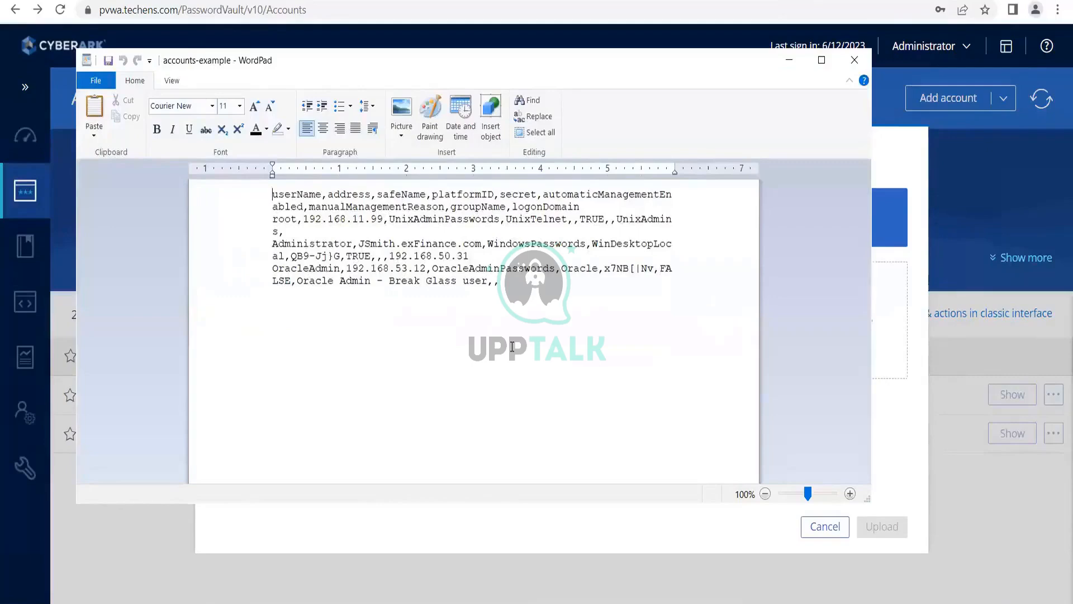
click(857, 61)
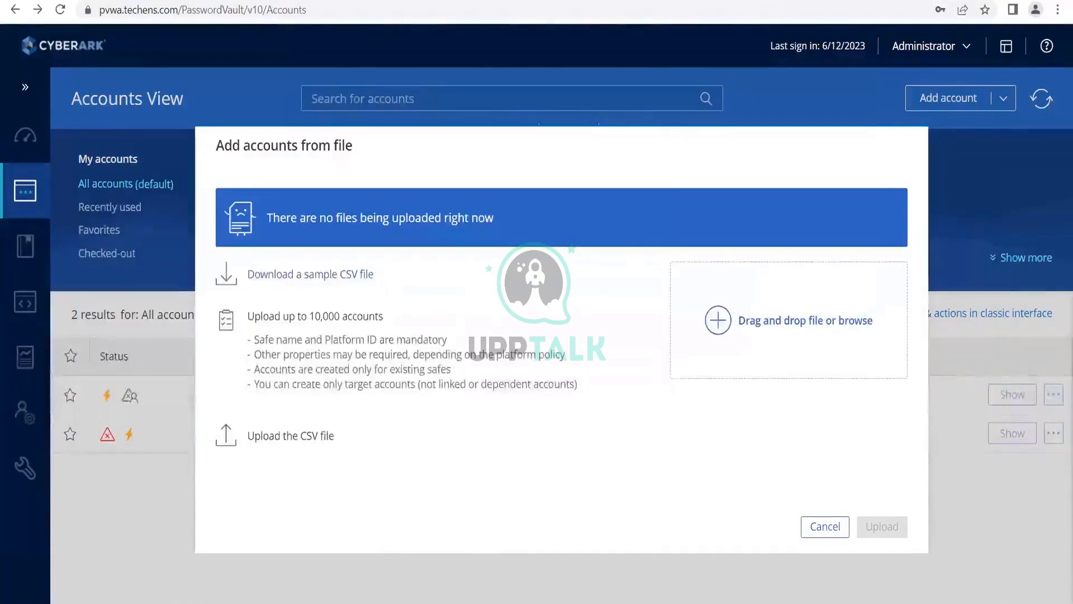
- Copy the accounts-example CSV file from the Downloads folder in File Explorer
key(super+e)
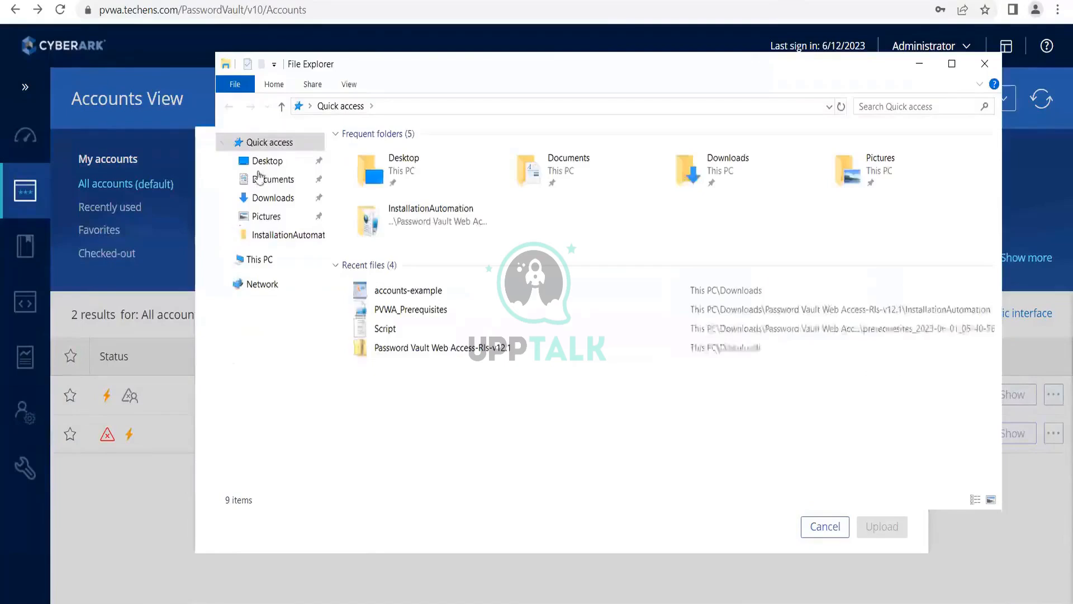
click(279, 198)
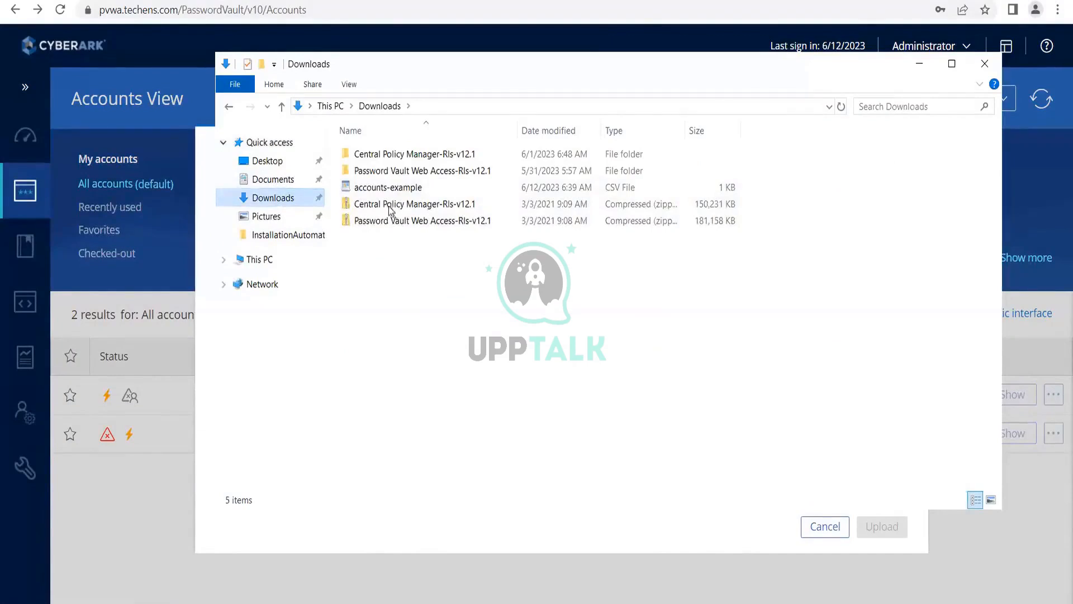
right_click(384, 186)
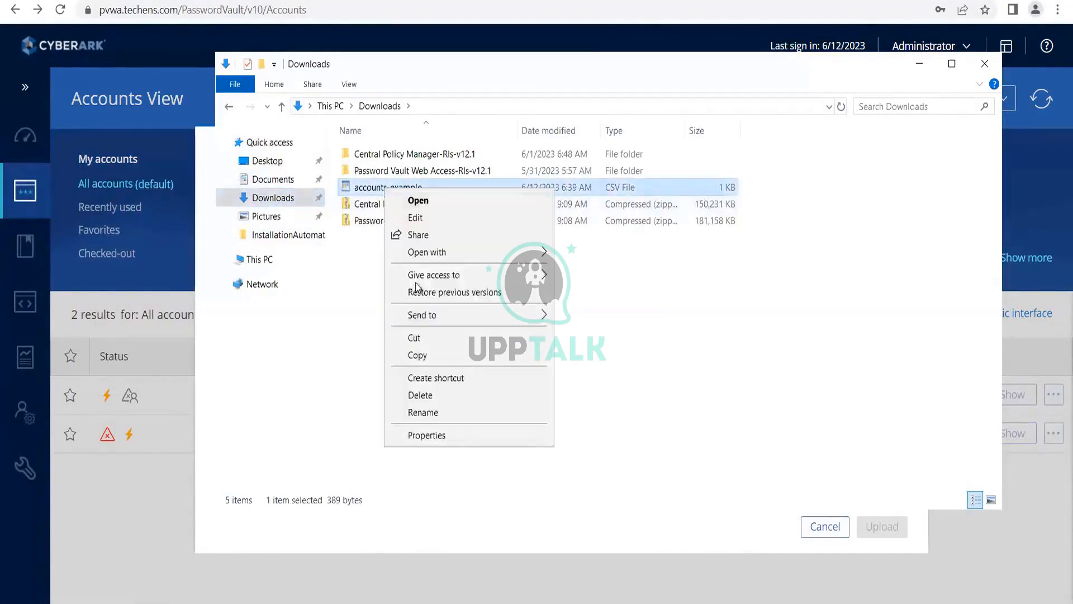
click(416, 355)
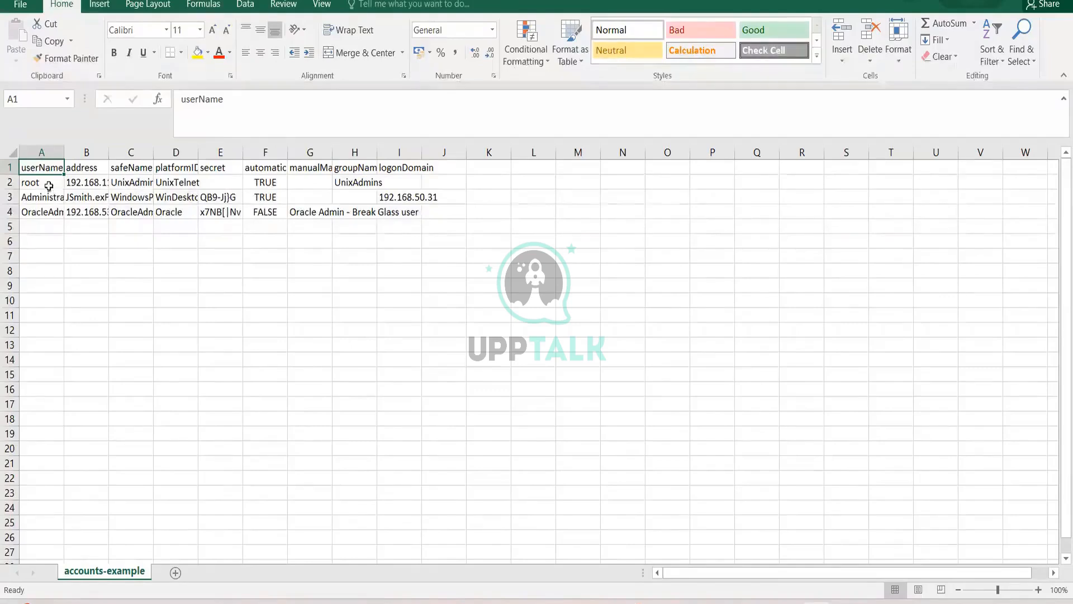
drag(64, 176, 91, 173)
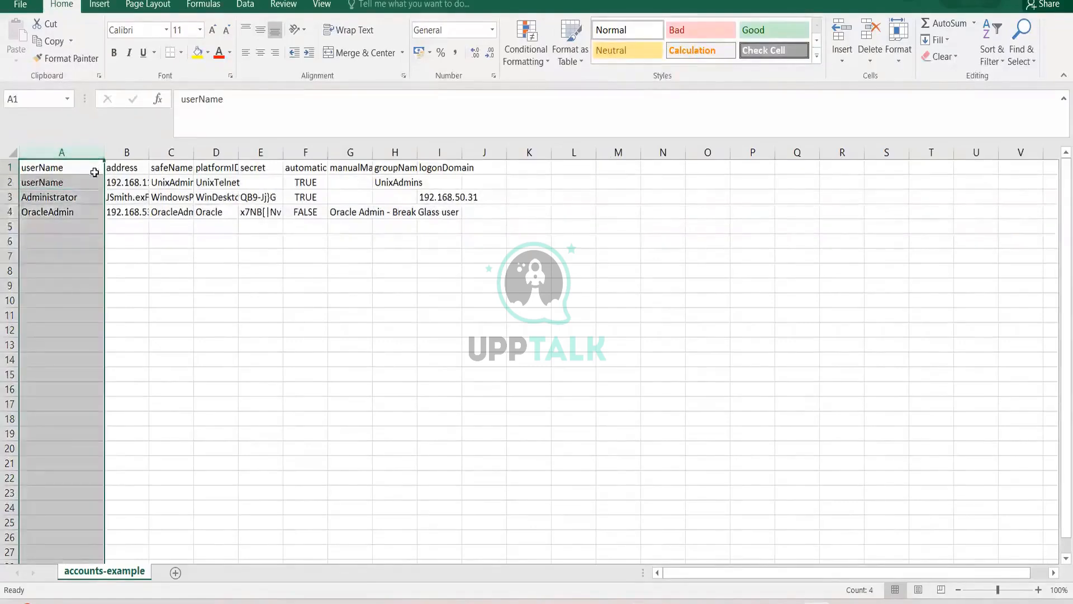
key(ctrl+z)
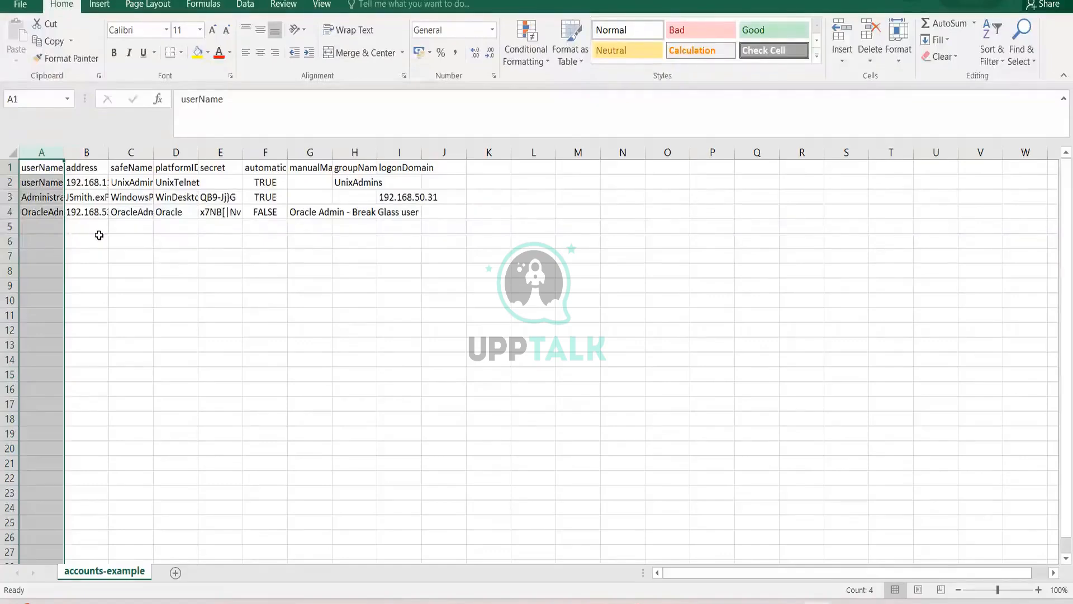
key(ctrl+z)
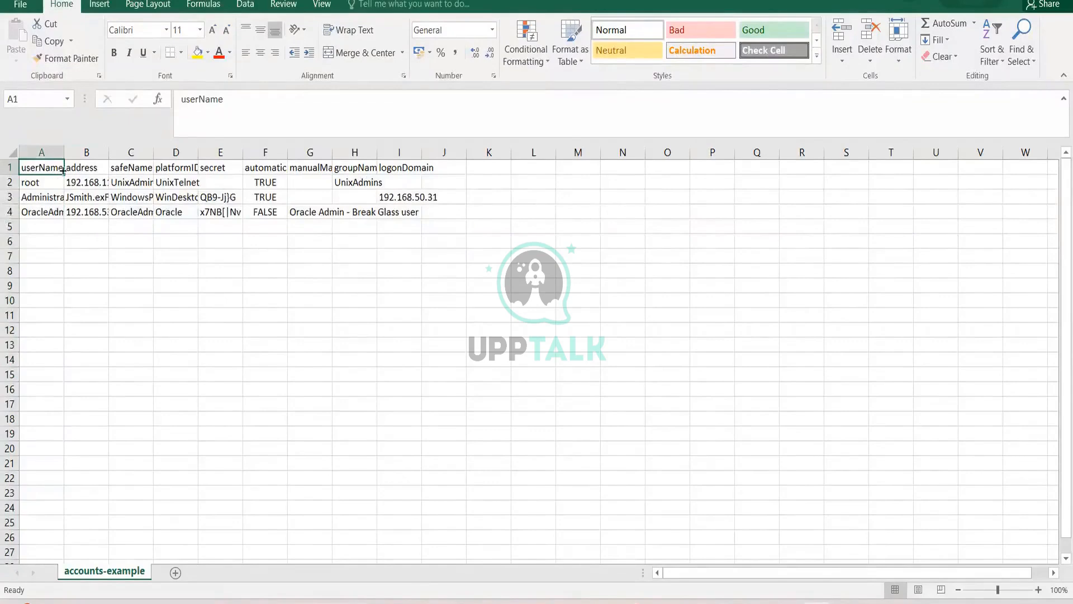
- Auto-fit the column widths in the accounts-example sheet to the header row
click(55, 150)
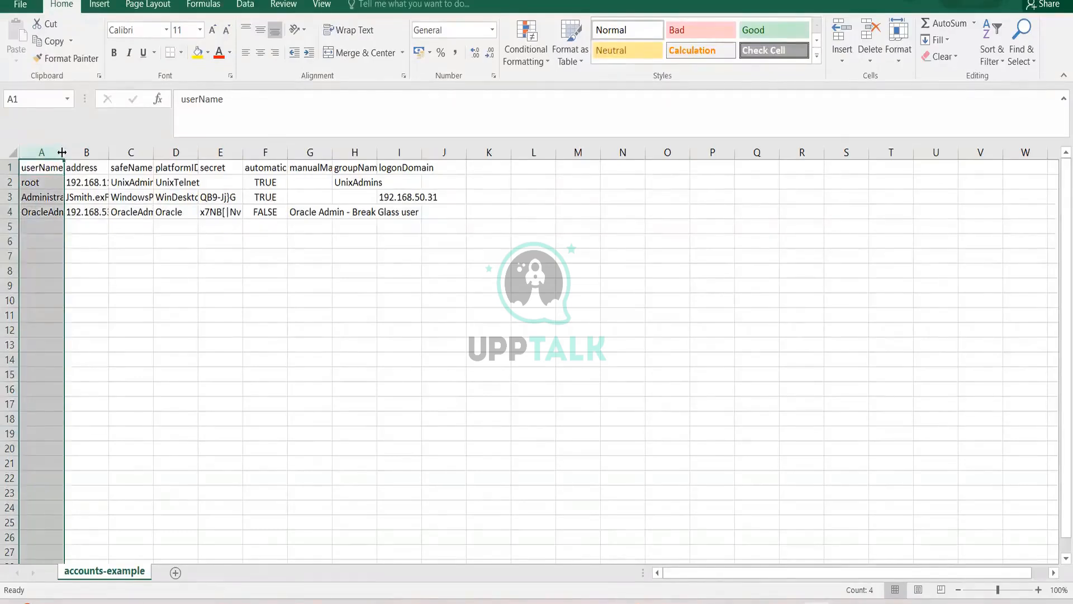
click(139, 260)
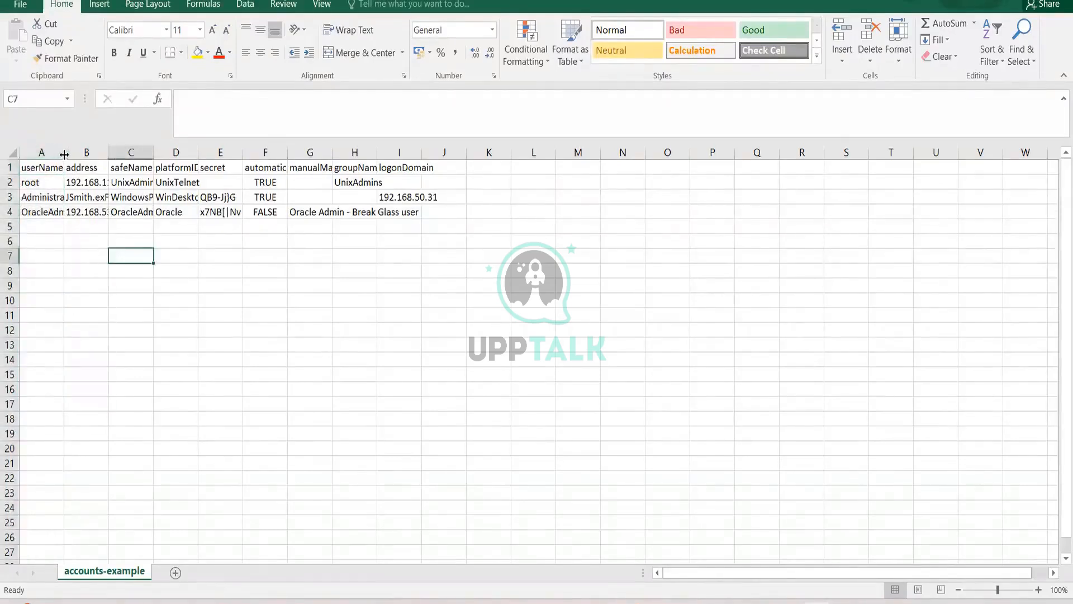
click(67, 169)
click(60, 169)
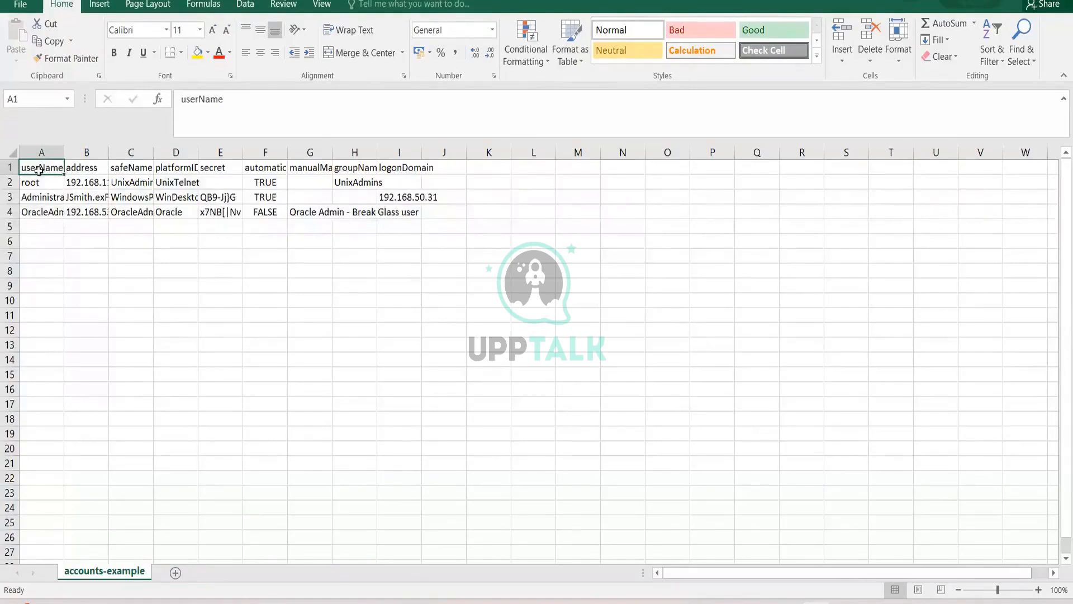
click(9, 166)
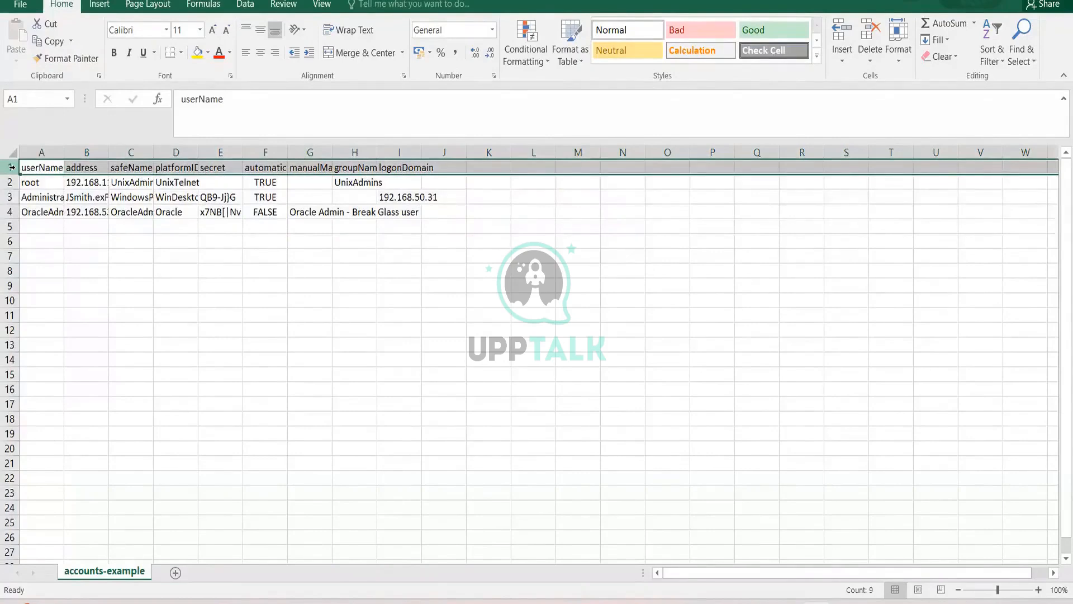
key(alt+h)
key(o)
key(i)
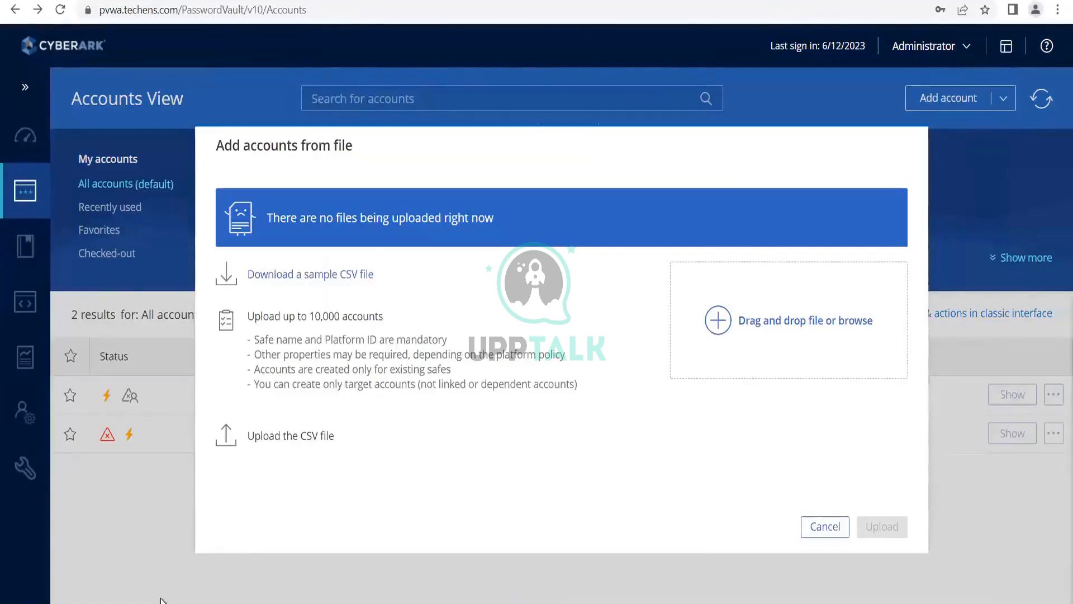
- Choose accounts-example.csv from the Downloads folder as the file for adding accounts
click(719, 320)
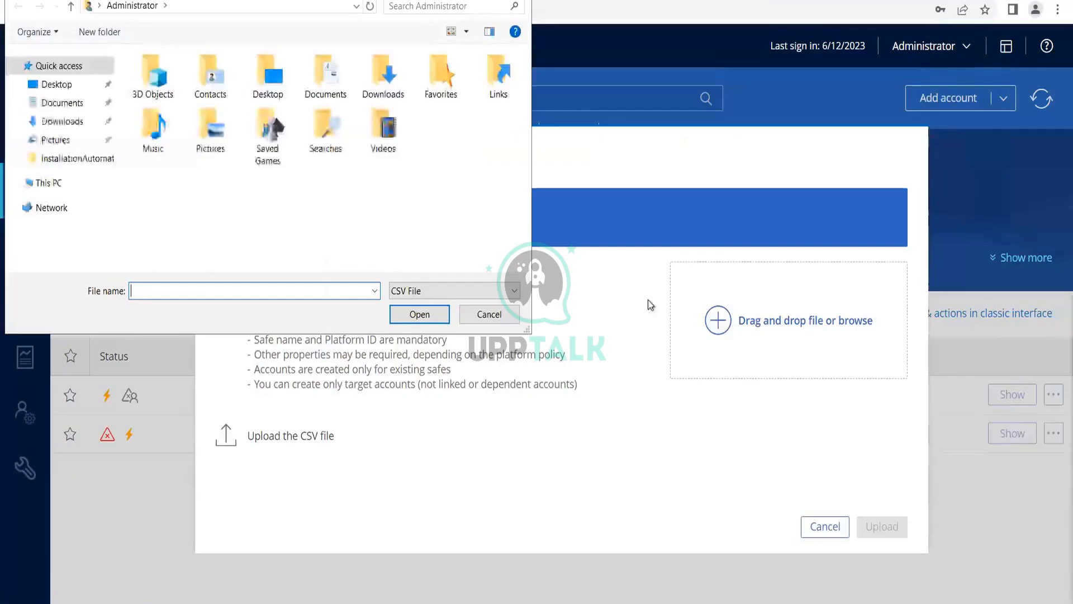
click(67, 104)
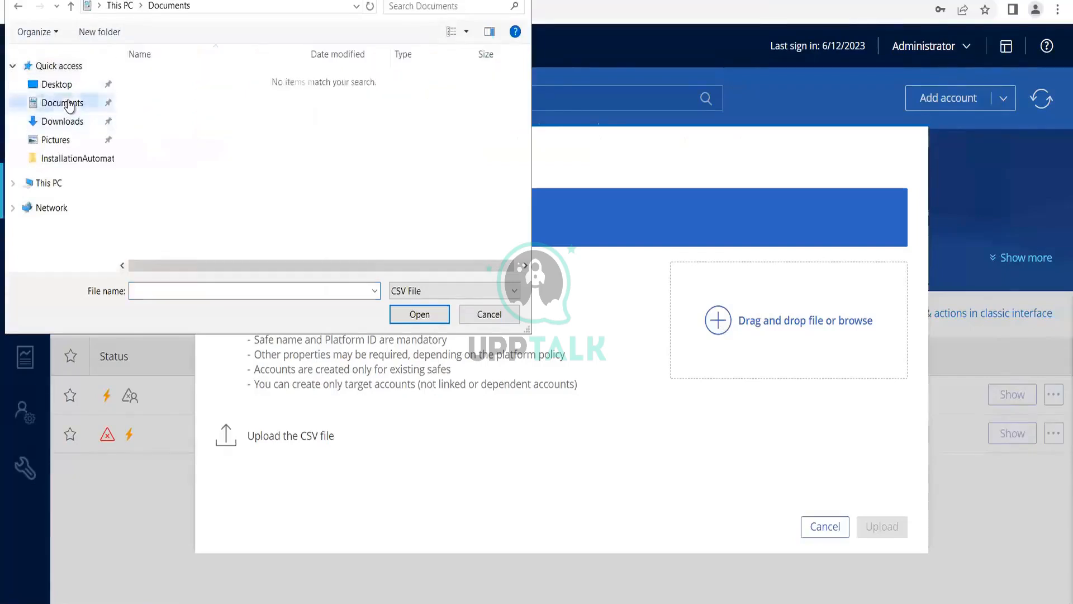
click(67, 126)
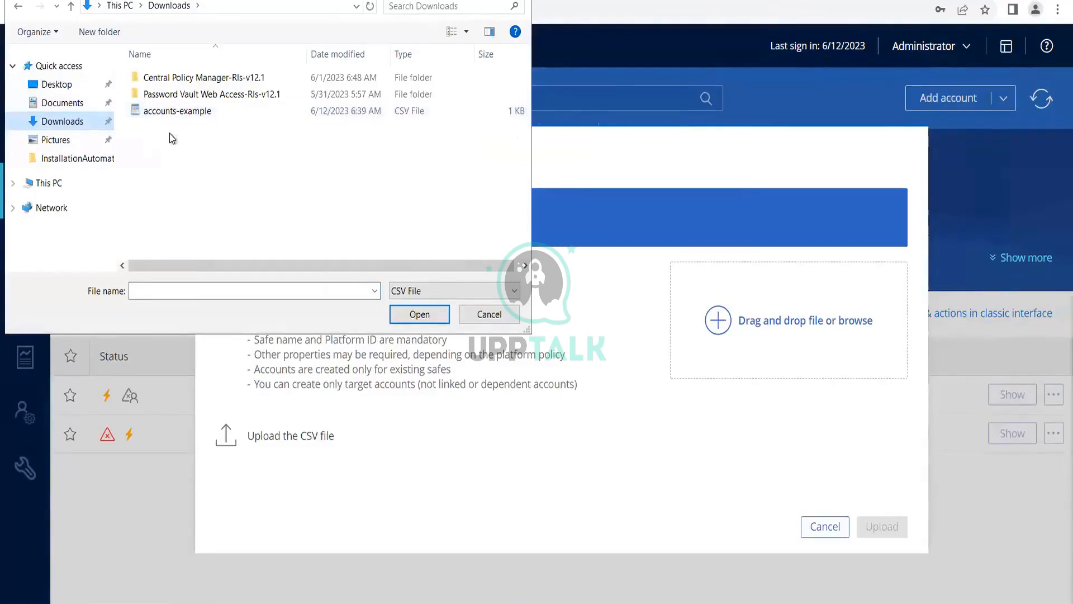
click(176, 117)
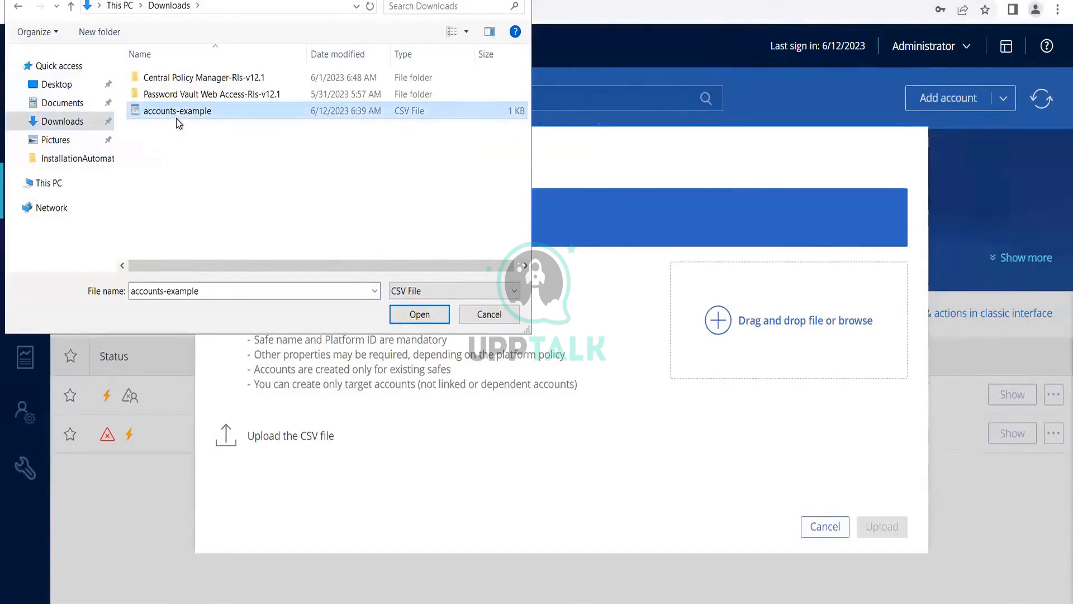
click(397, 322)
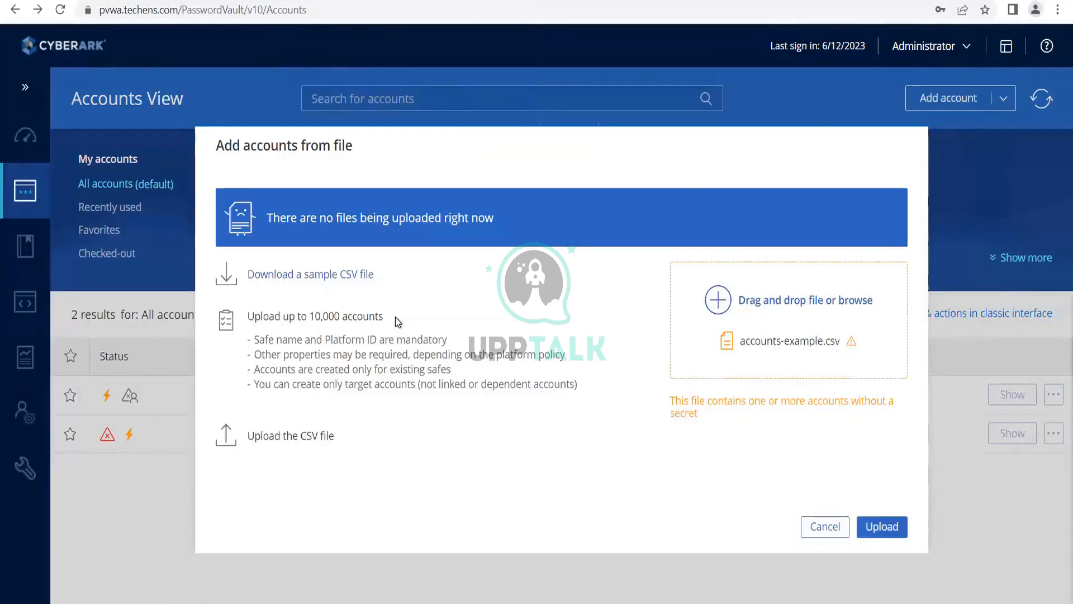
- Remove accounts-example.csv from the pending upload and cancel adding accounts from file
click(839, 342)
click(812, 362)
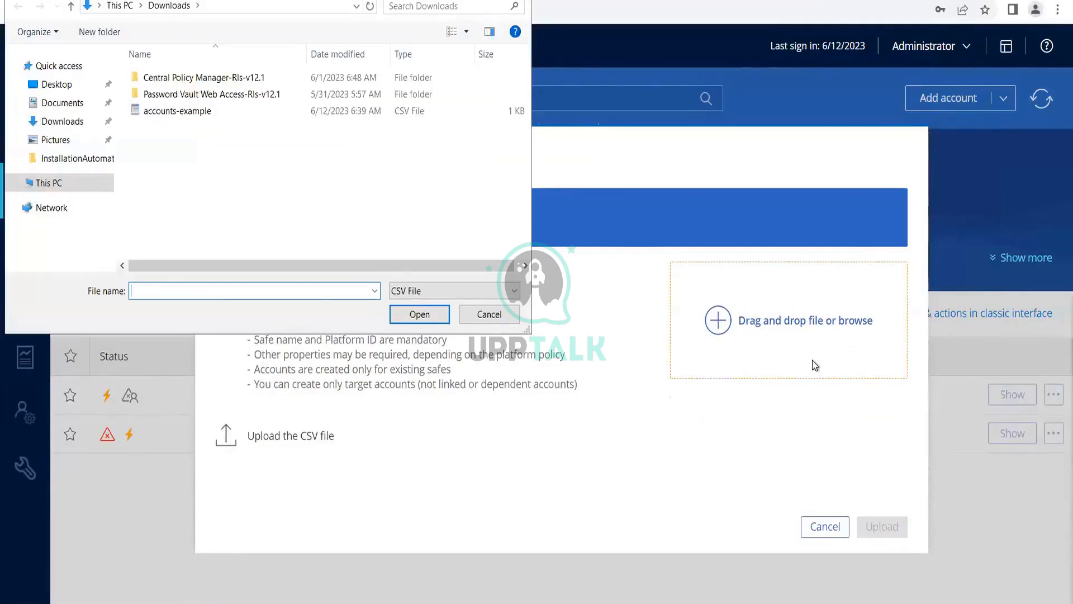
click(474, 314)
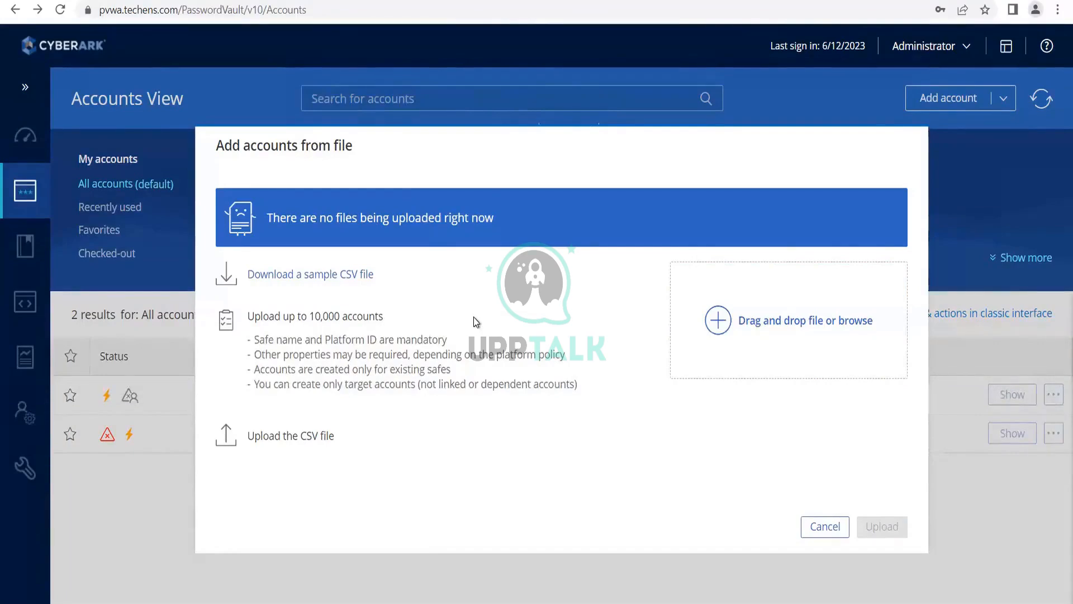
click(812, 527)
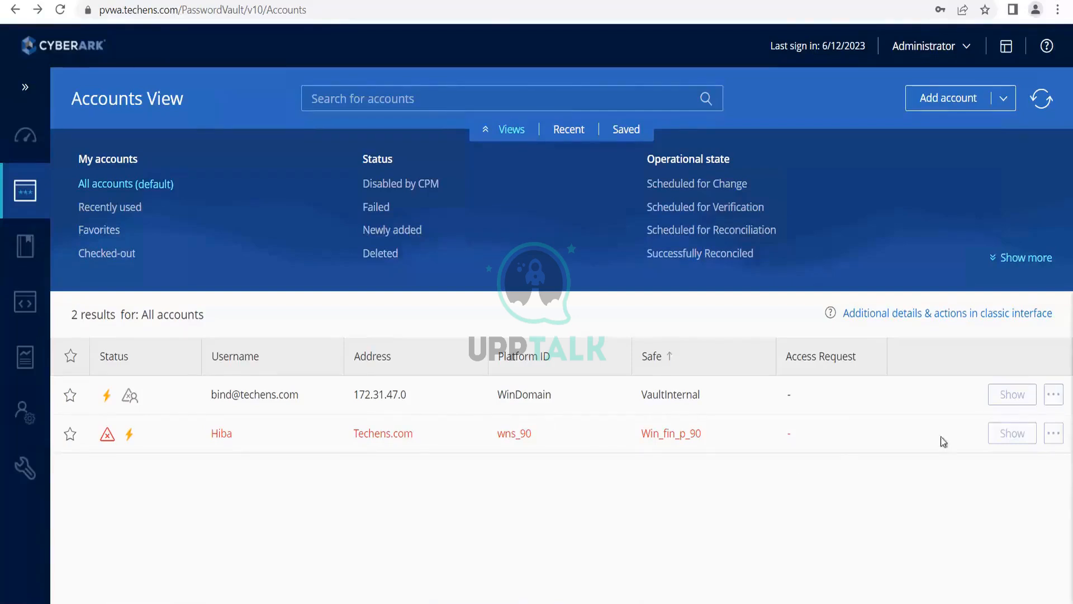
- Open the WinDomain account in the VaultInternal safe for editing, view its properties, and cancel the edit
click(1054, 396)
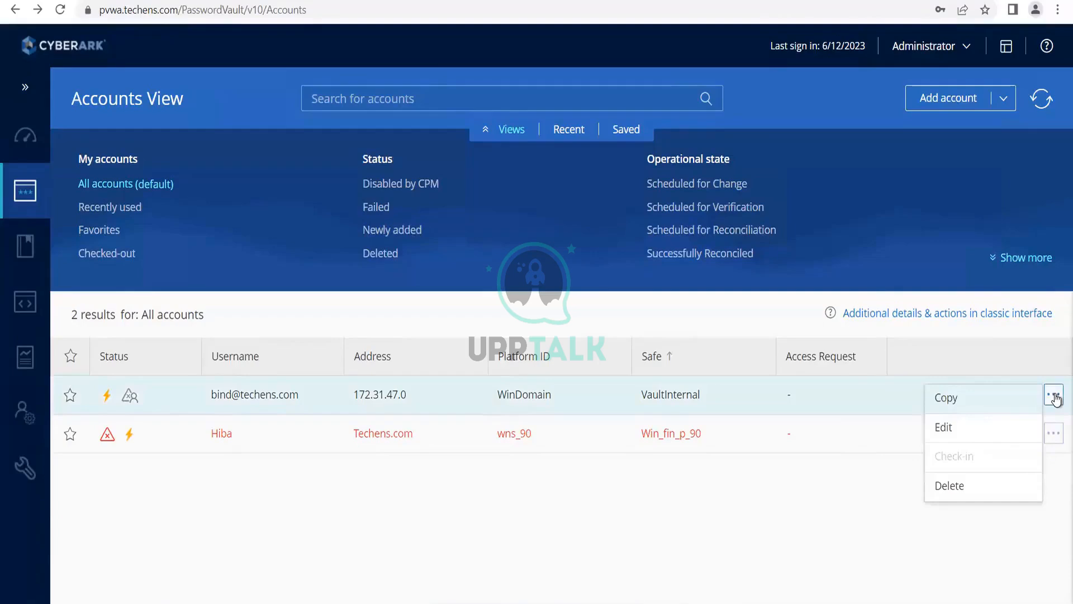
click(950, 428)
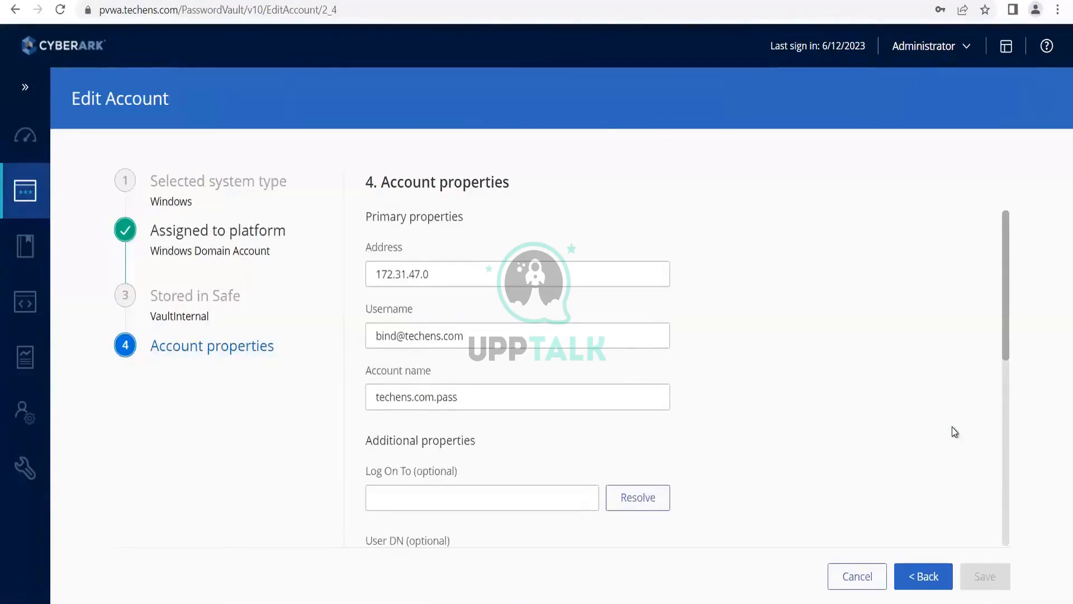
click(869, 579)
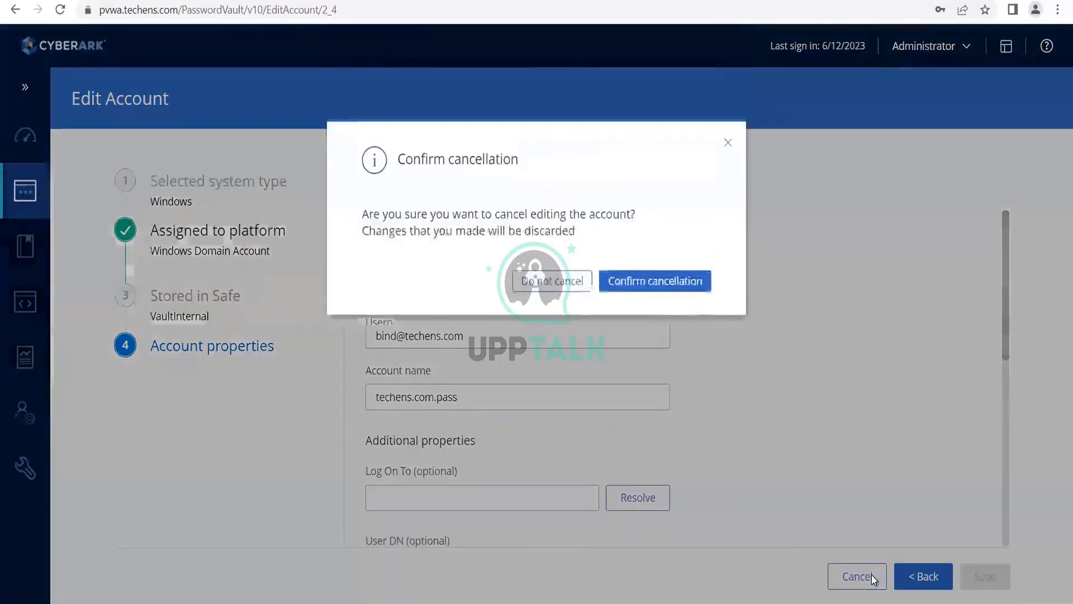
click(621, 286)
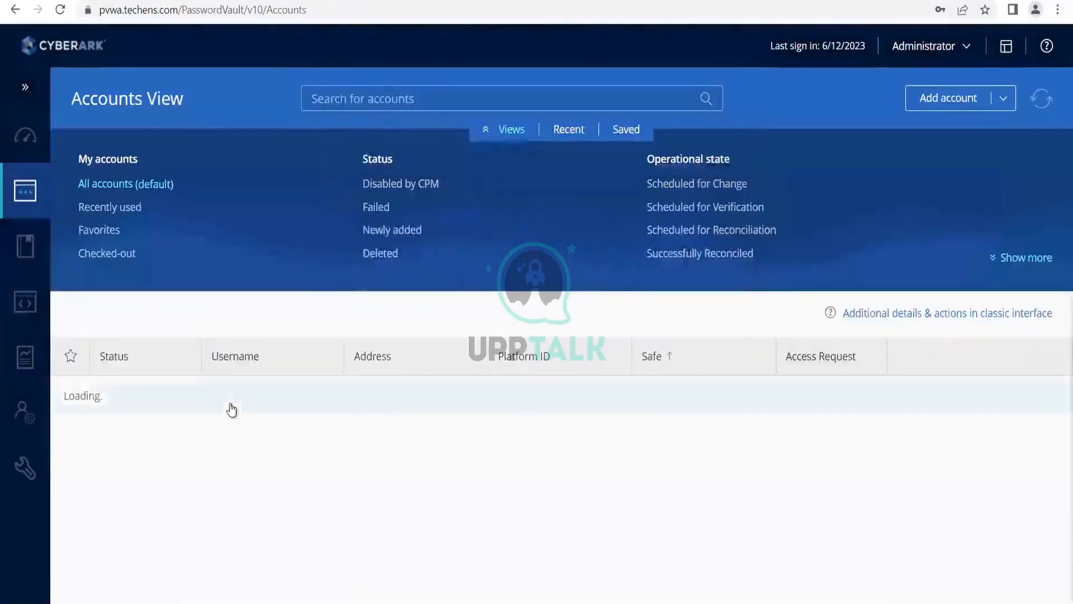
- Open the WinDomain account's details, reveal its password with the reason "f", and view the account's other available actions
click(223, 396)
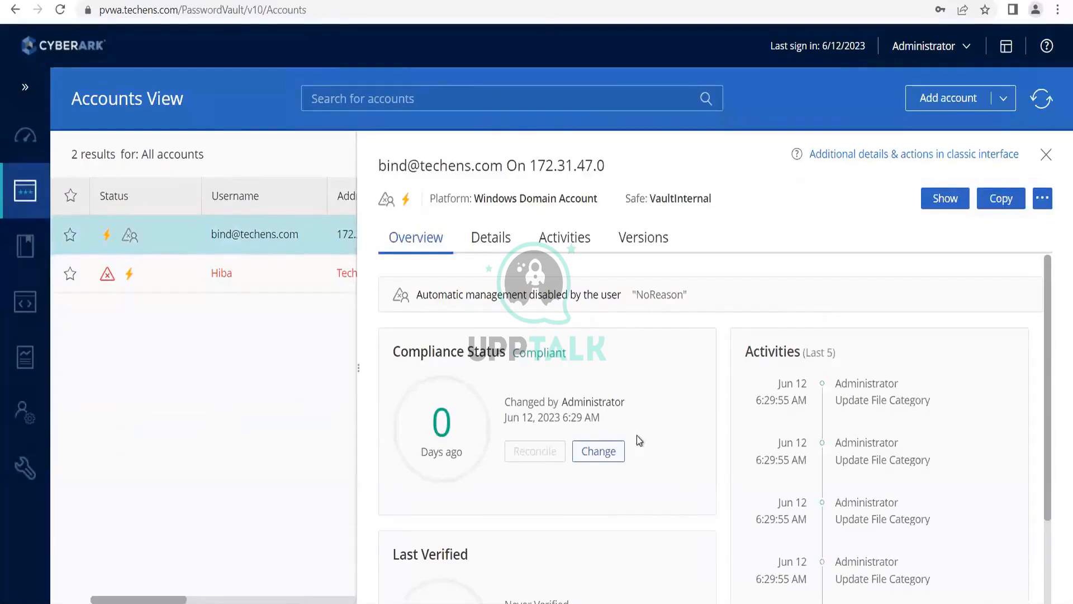
click(944, 197)
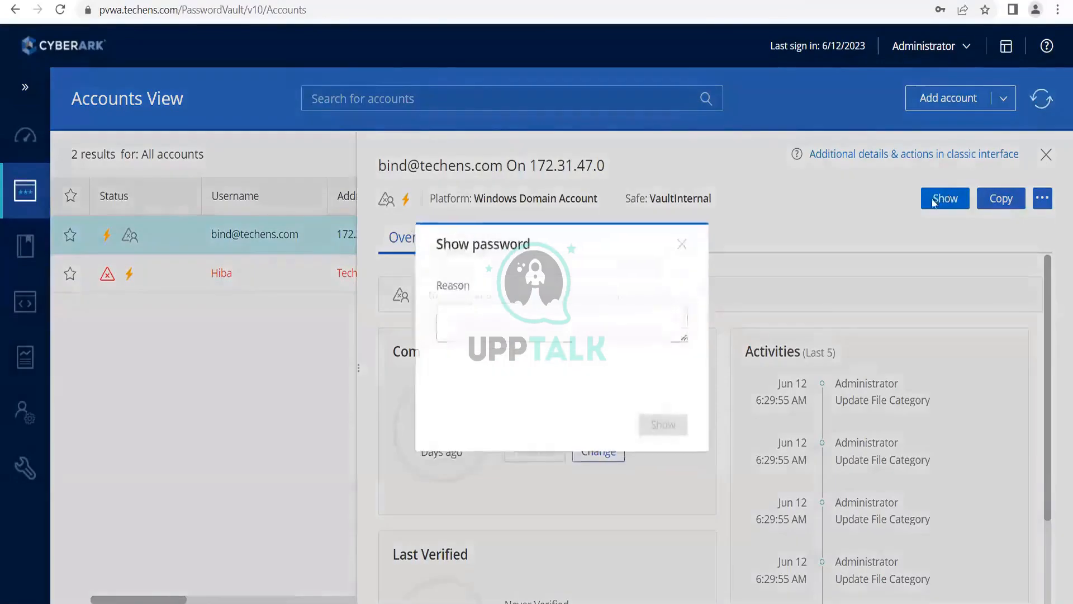
text(f)
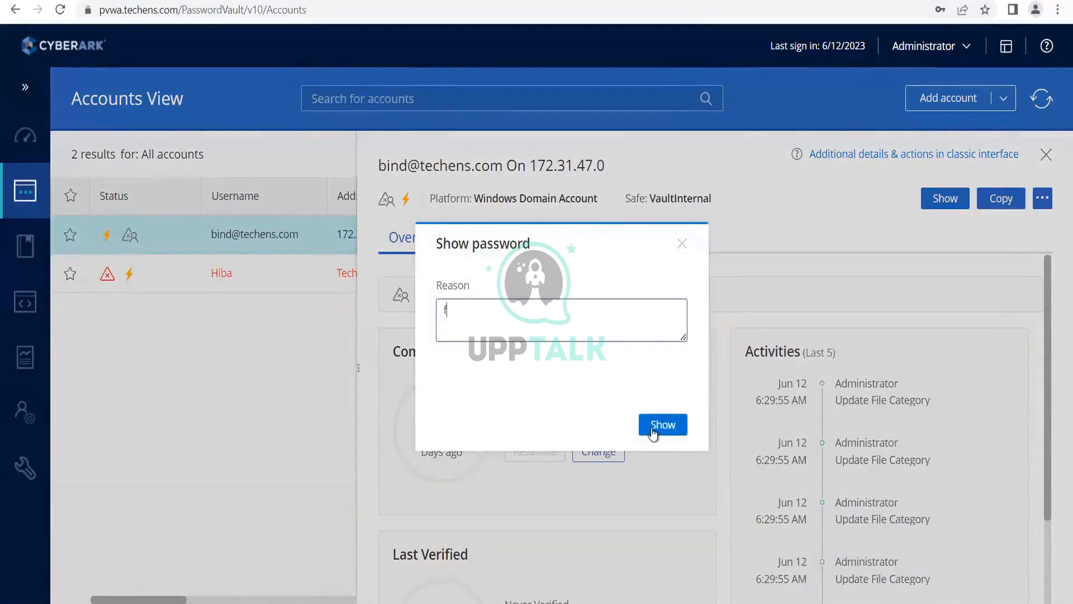
click(652, 427)
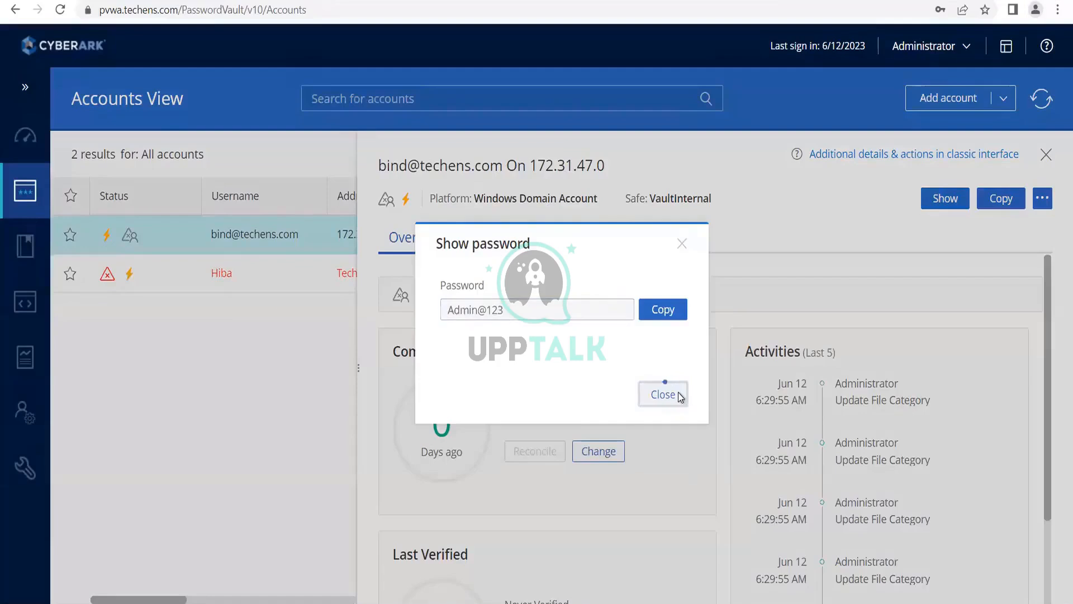
click(679, 396)
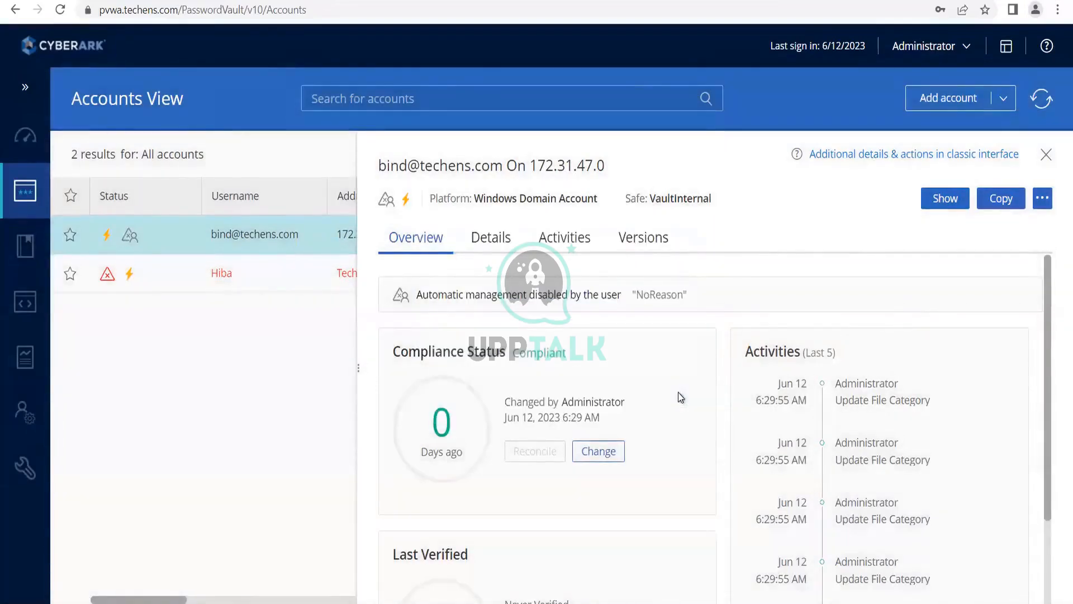
click(1044, 199)
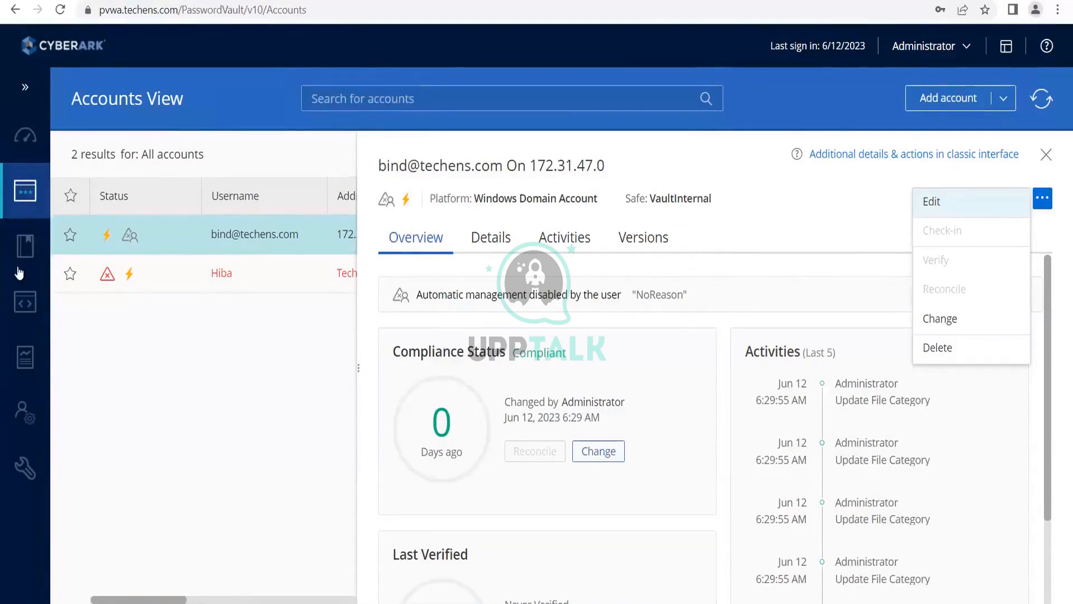
- View the Master Policy rules, including the Session Management section, and return to the accounts
click(25, 249)
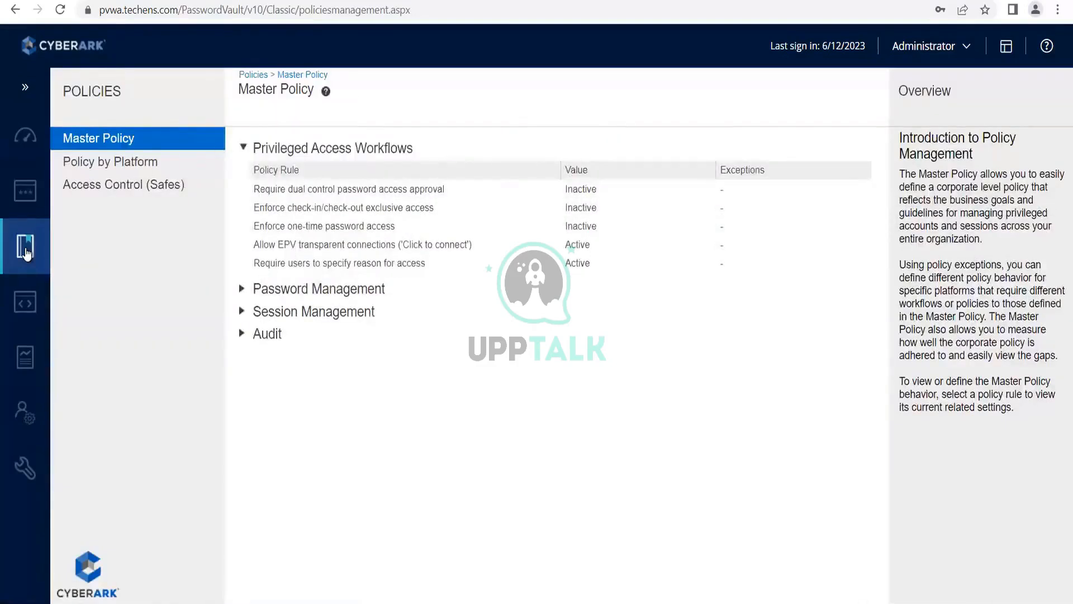
click(243, 312)
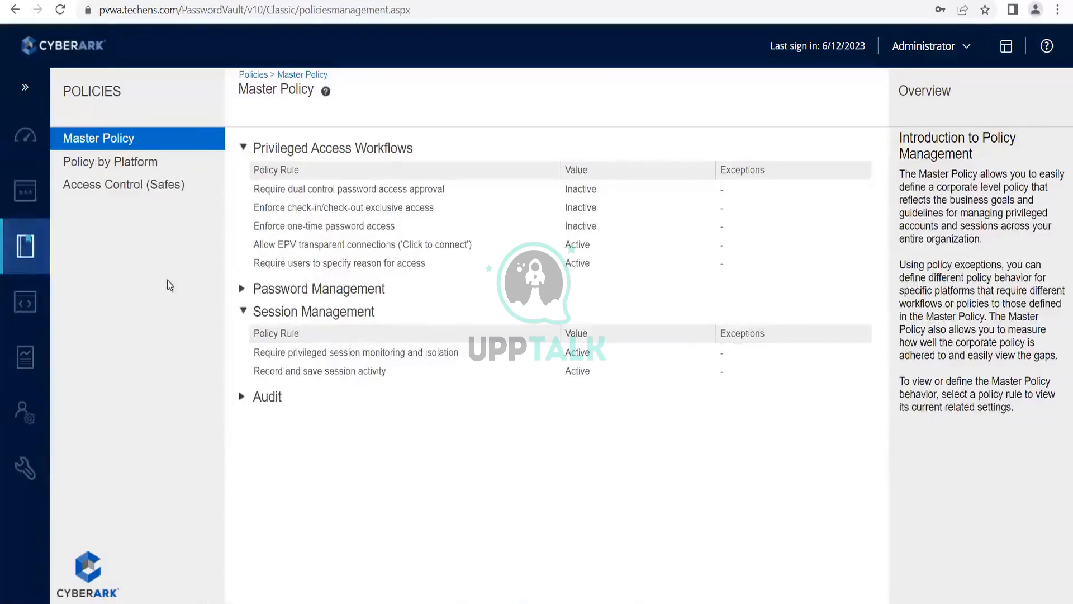
mouse_move(34, 191)
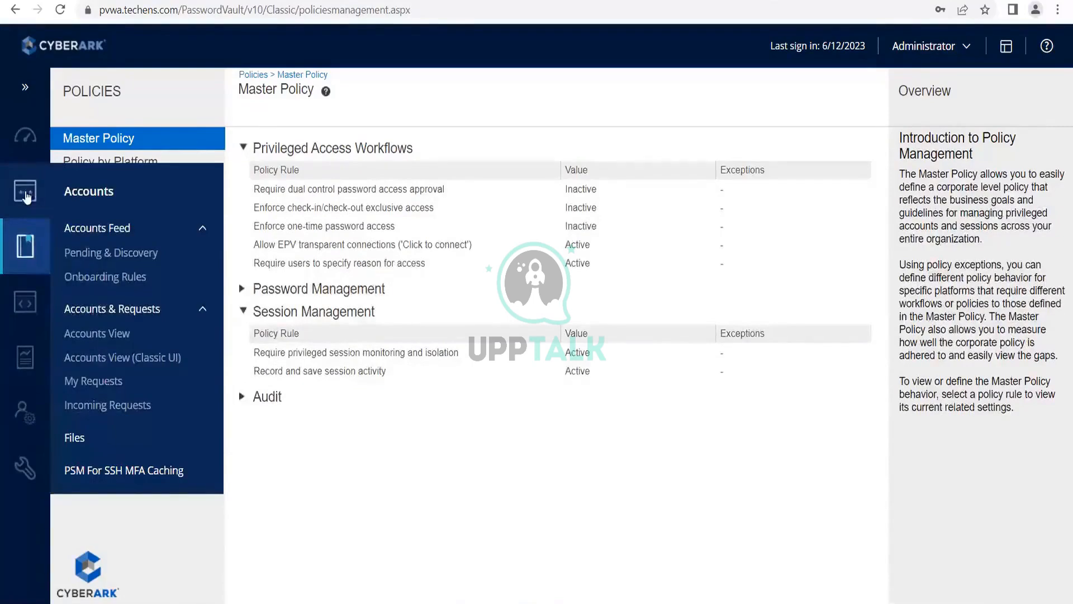
click(26, 196)
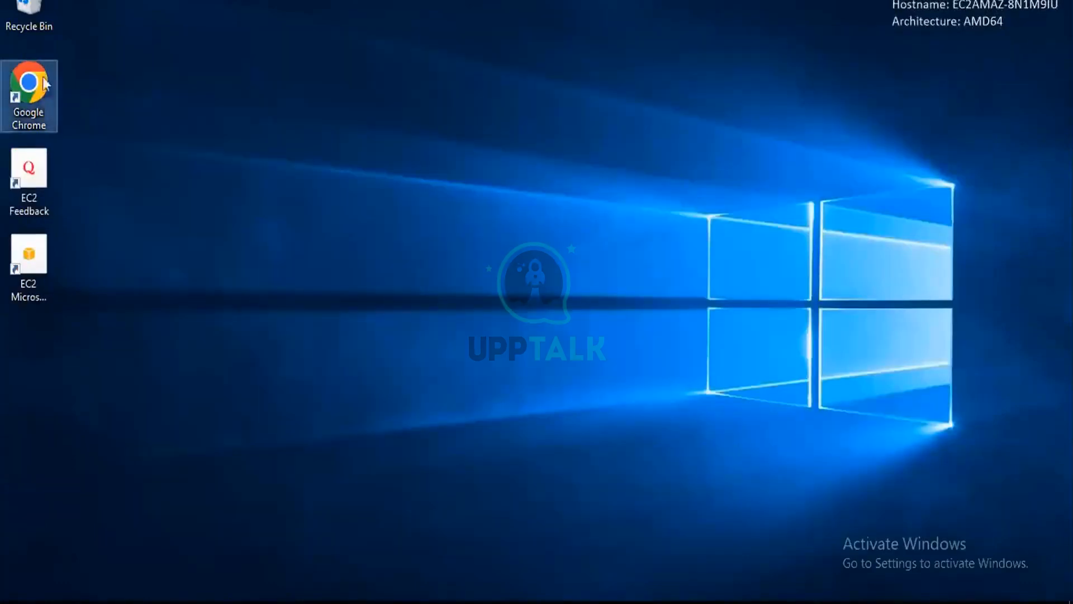
- Log on to the Trainer vault server in PrivateArk as Administrator, entering the account password
double_click(28, 89)
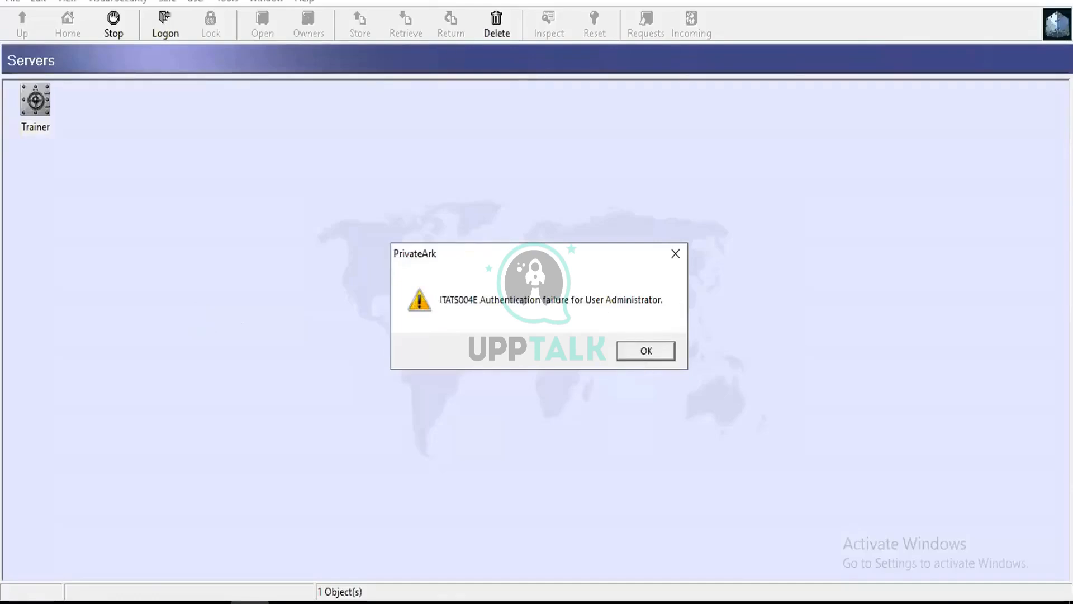
click(639, 353)
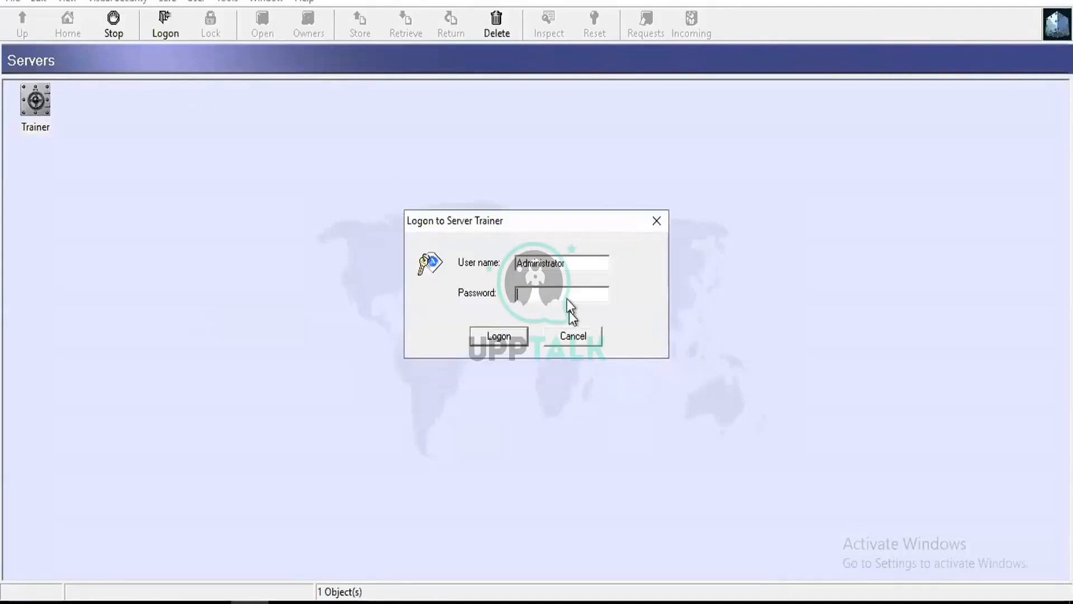
text(******)
key(Return)
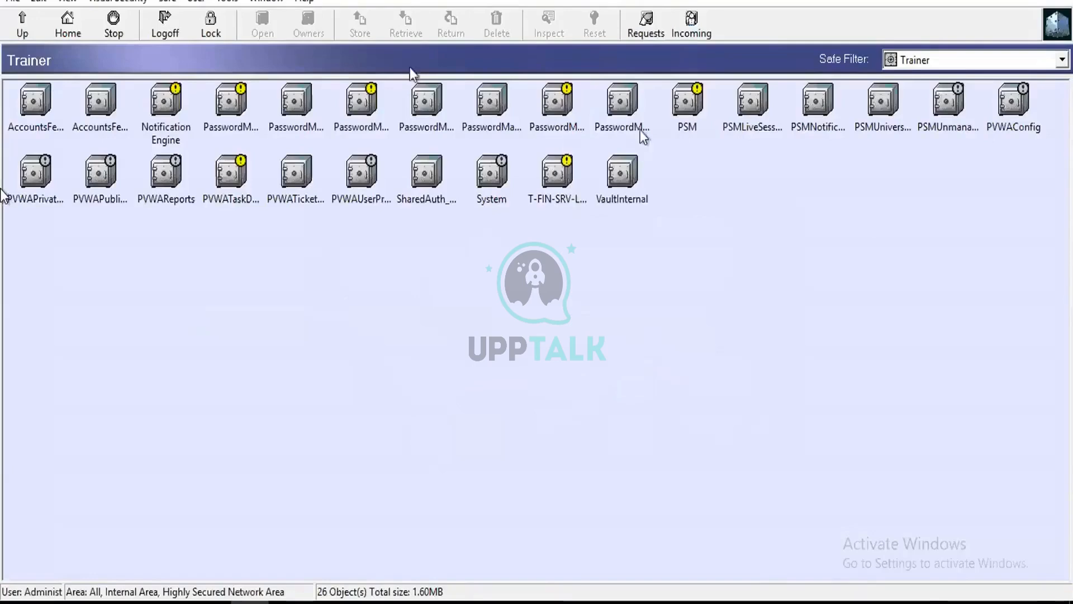
- Open the PSM safe, try to retrieve the PSM-EC2AMAZ-SGIPJOU password object, and cancel without giving a reason
double_click(696, 127)
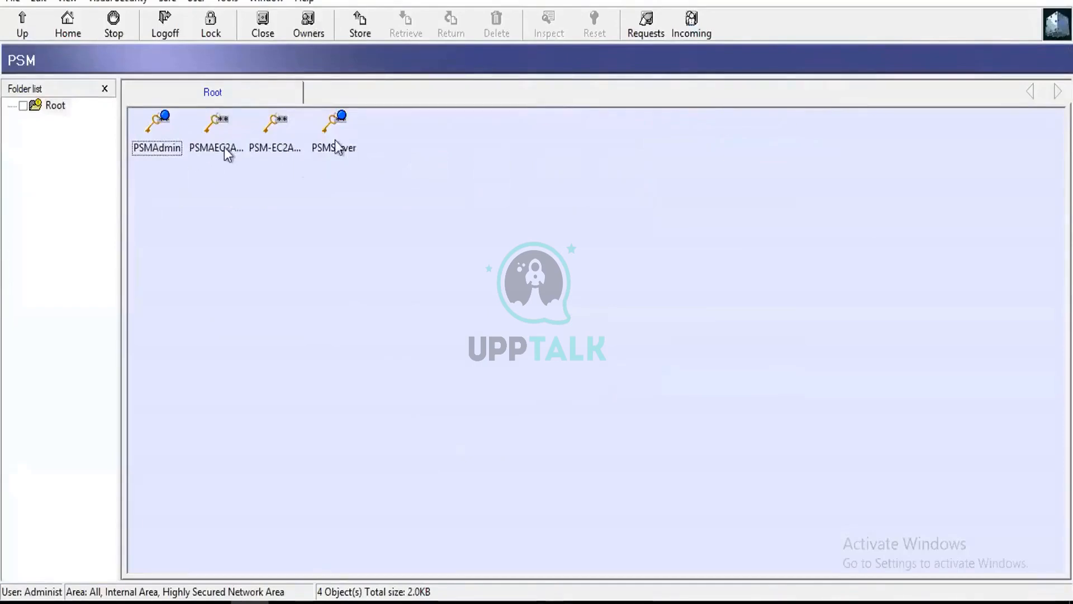
double_click(287, 124)
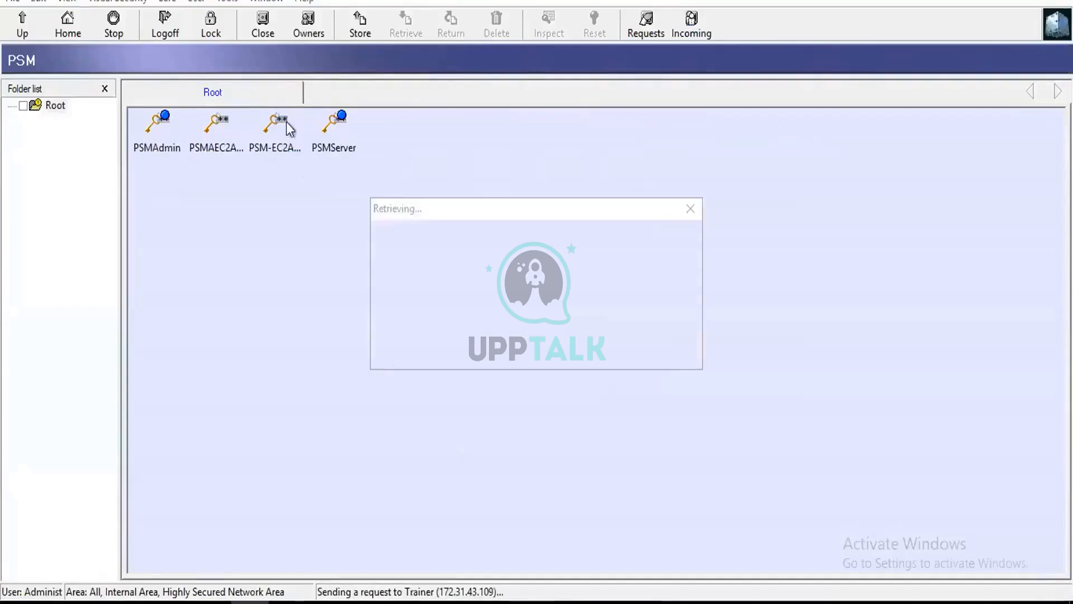
click(633, 347)
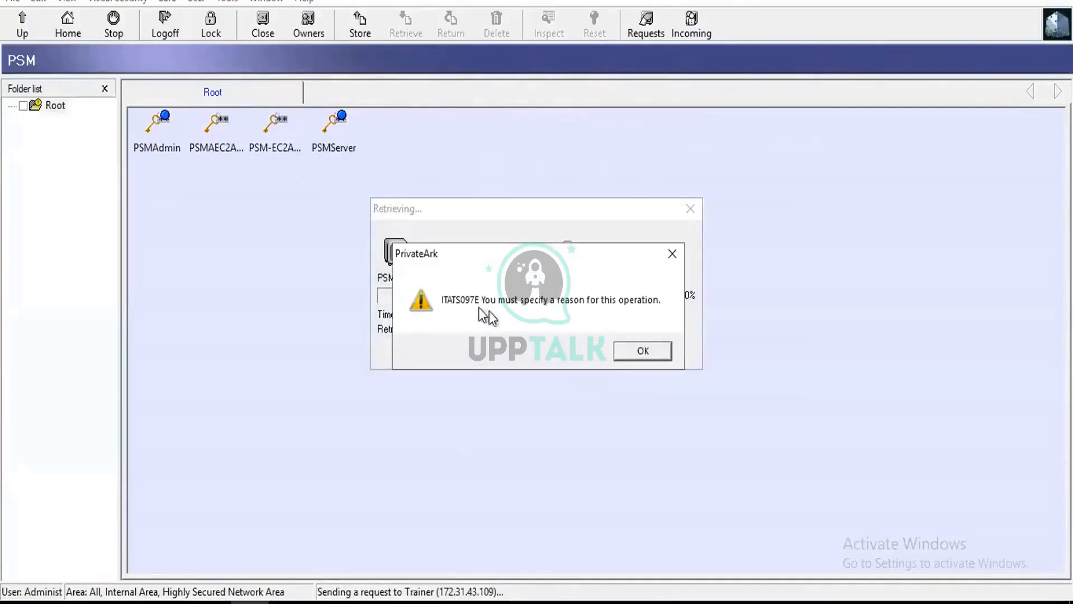
click(629, 352)
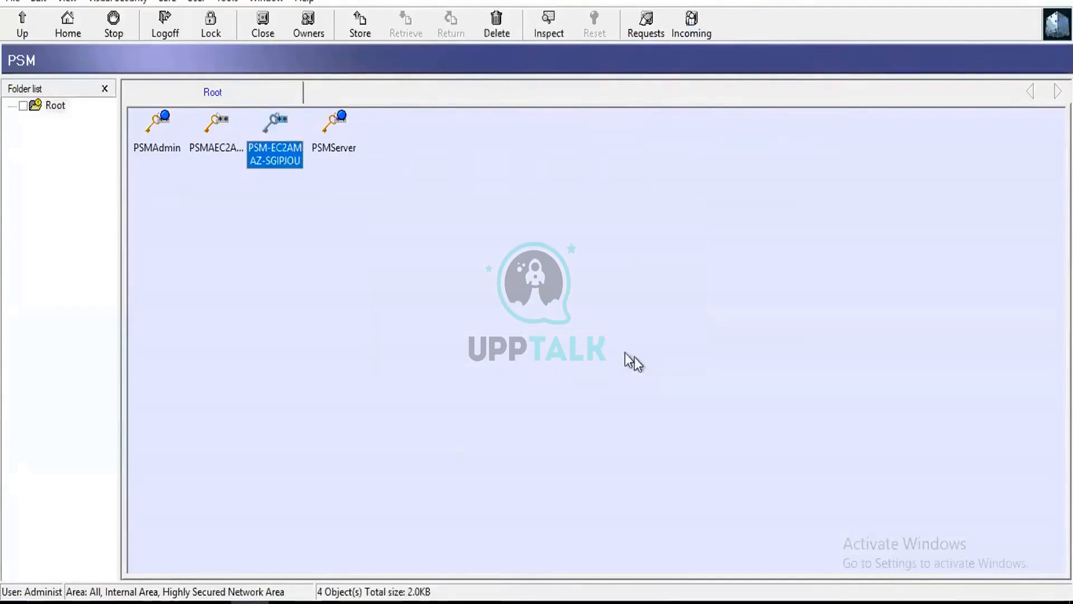
- Retrieve the PSMServer password object from the PSM safe with the reason "connecting server"
double_click(334, 126)
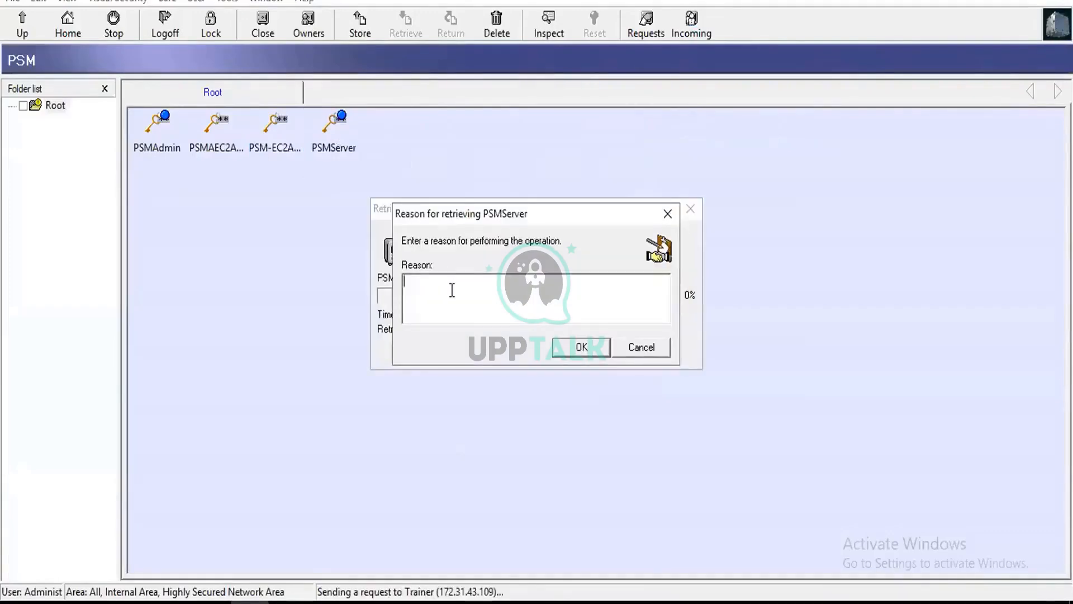
text(connect)
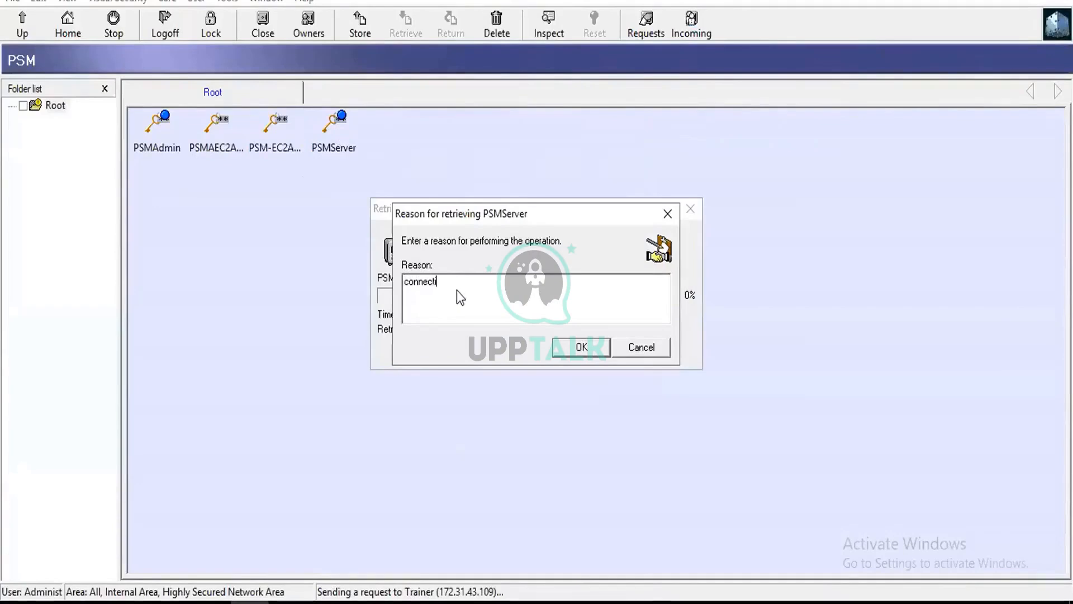
text(ing server)
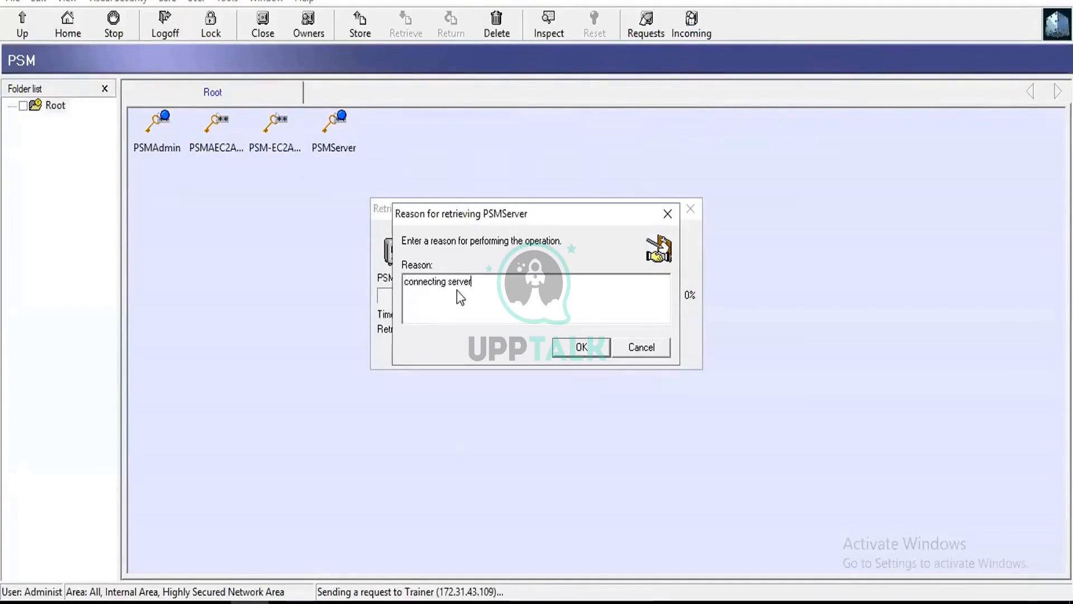
click(581, 347)
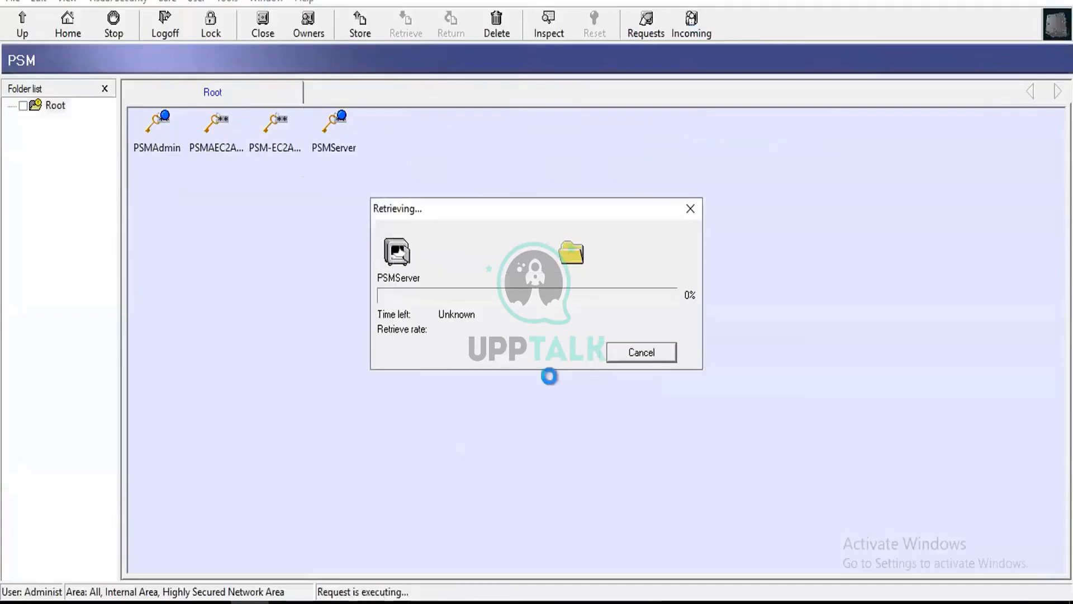
- Reveal and copy the PSMServer object's password, and close its details without changing the password
click(540, 256)
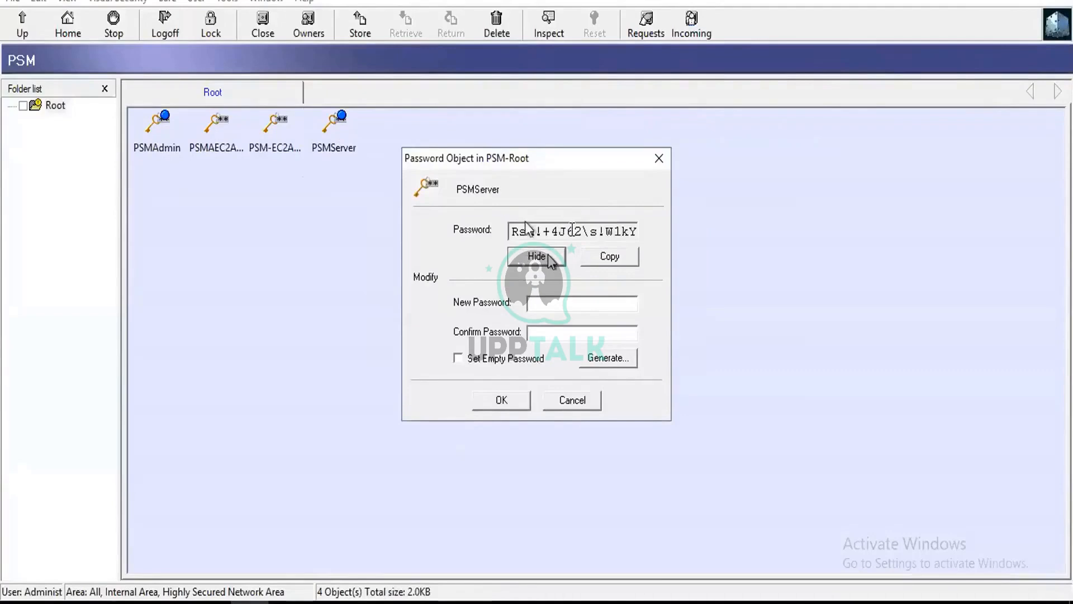
click(542, 231)
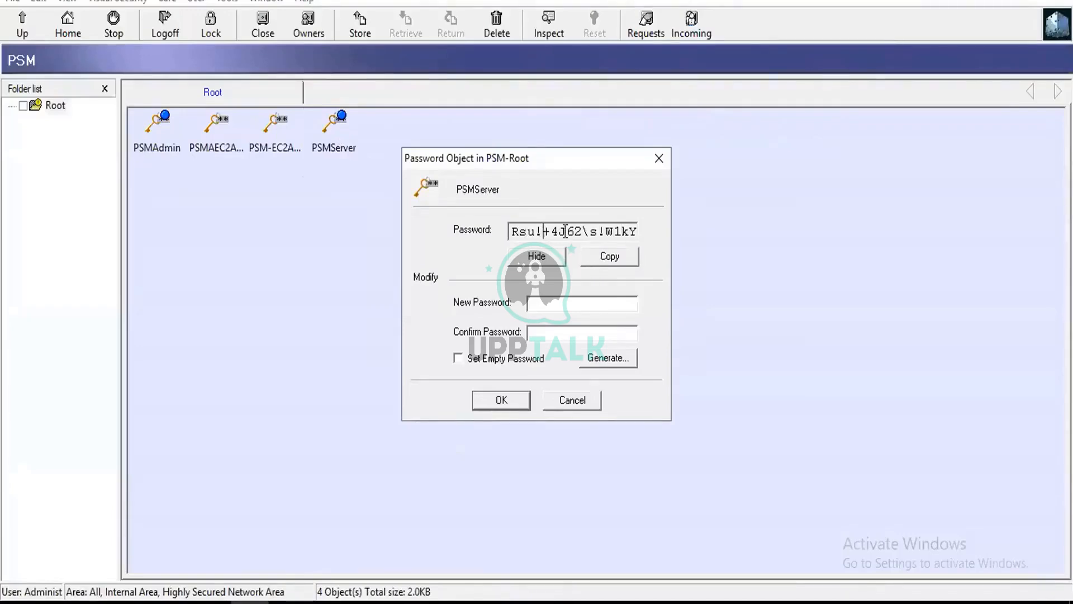
click(610, 258)
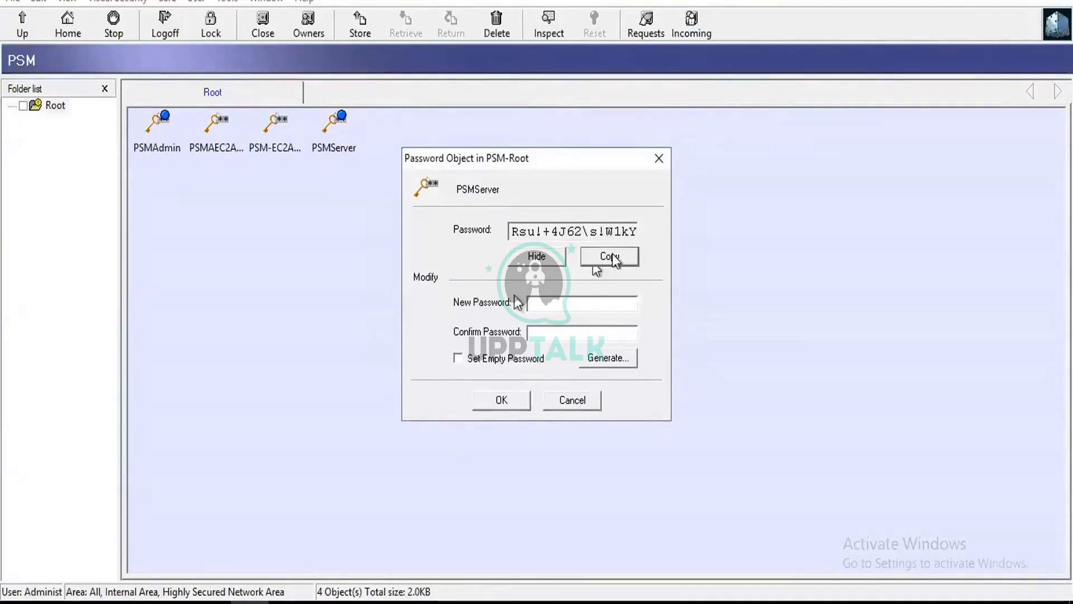
click(574, 405)
- Retrieve the PSM-EC2AMAZ-SGIPJOU password object with the reason "connecting psm server", reveal its password, and close it without changes
click(280, 123)
double_click(280, 122)
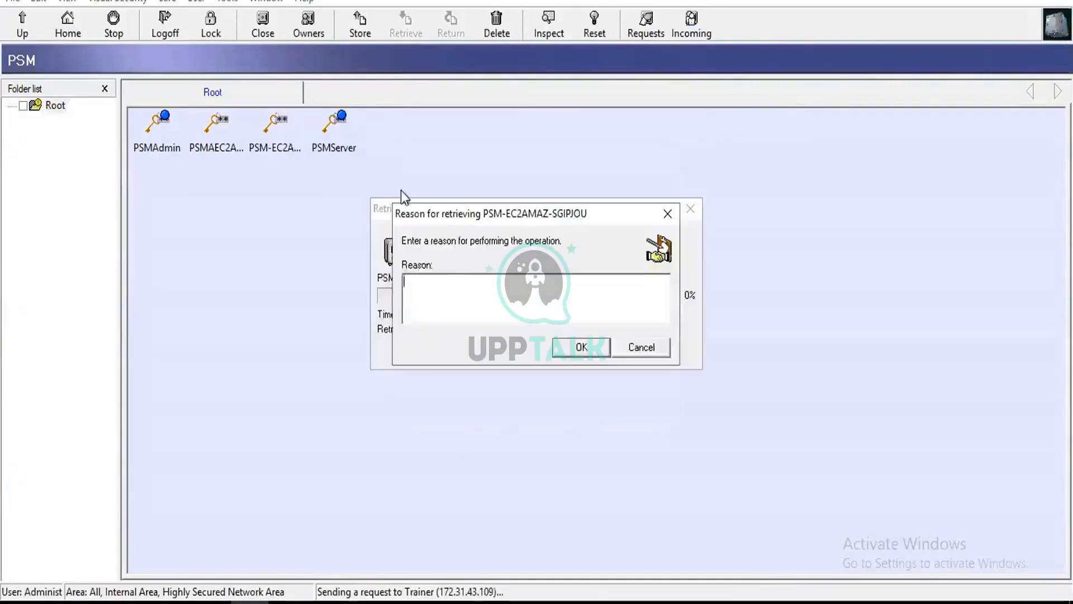
text(connecting psm server)
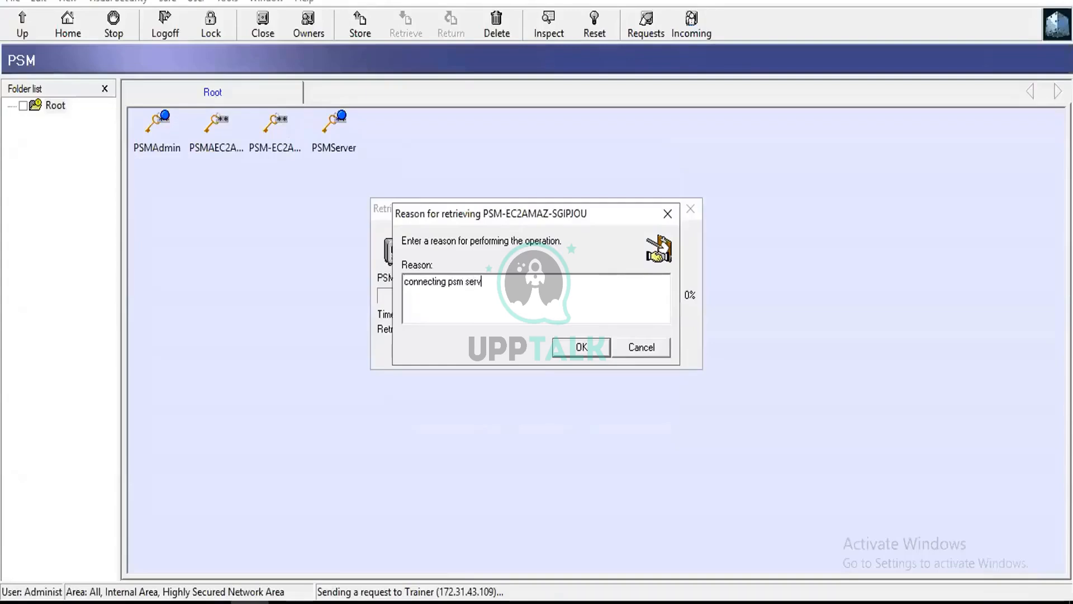
click(578, 346)
click(540, 256)
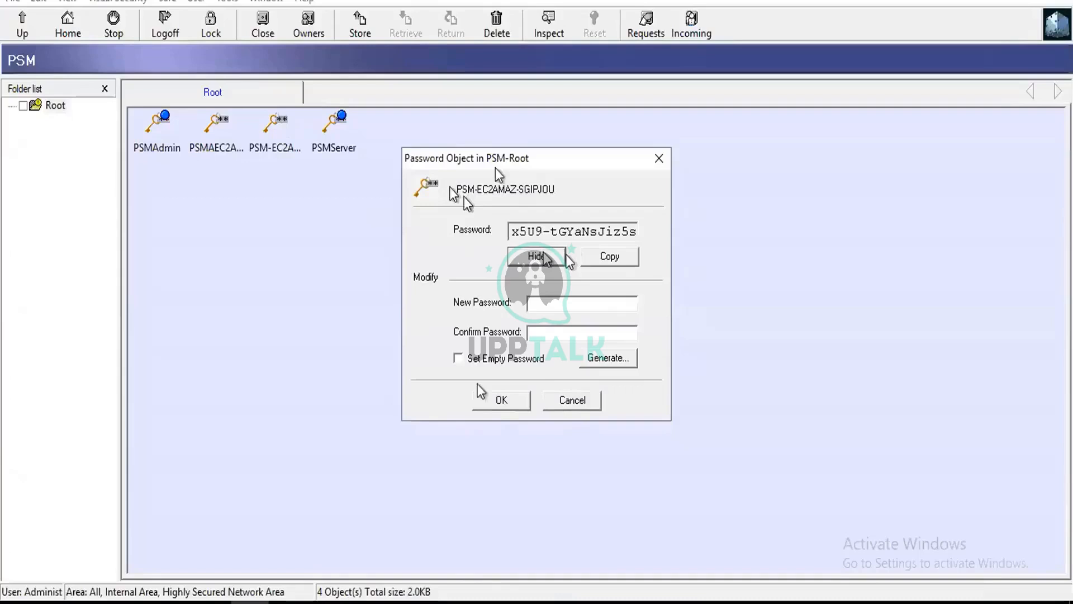
click(570, 401)
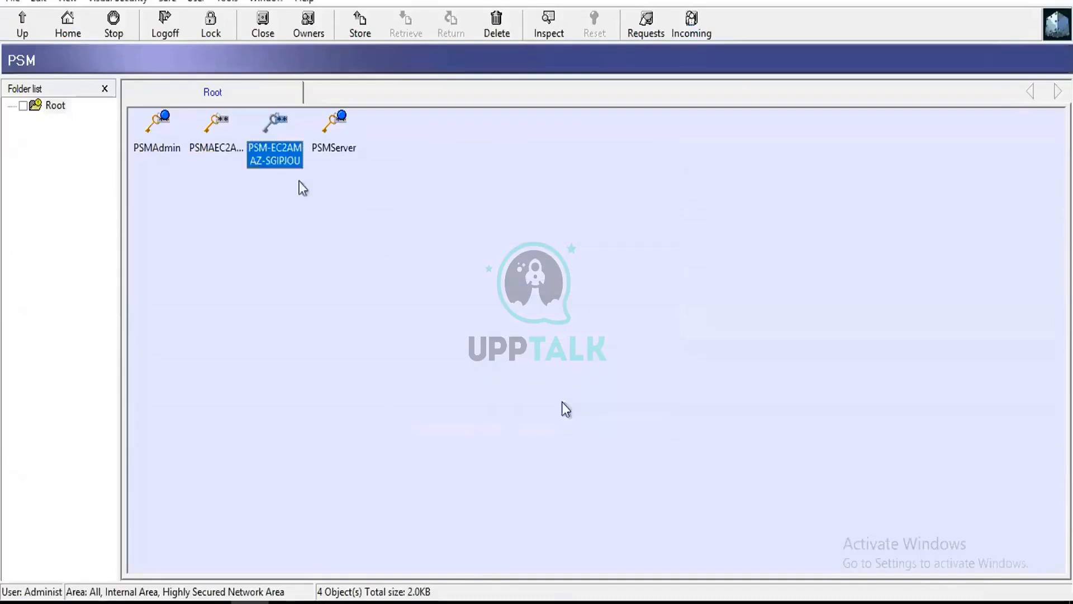
- Retrieve the PSMAEC2AMAZ-SGIPJOU password object with the reason "connecting psm s"
double_click(203, 126)
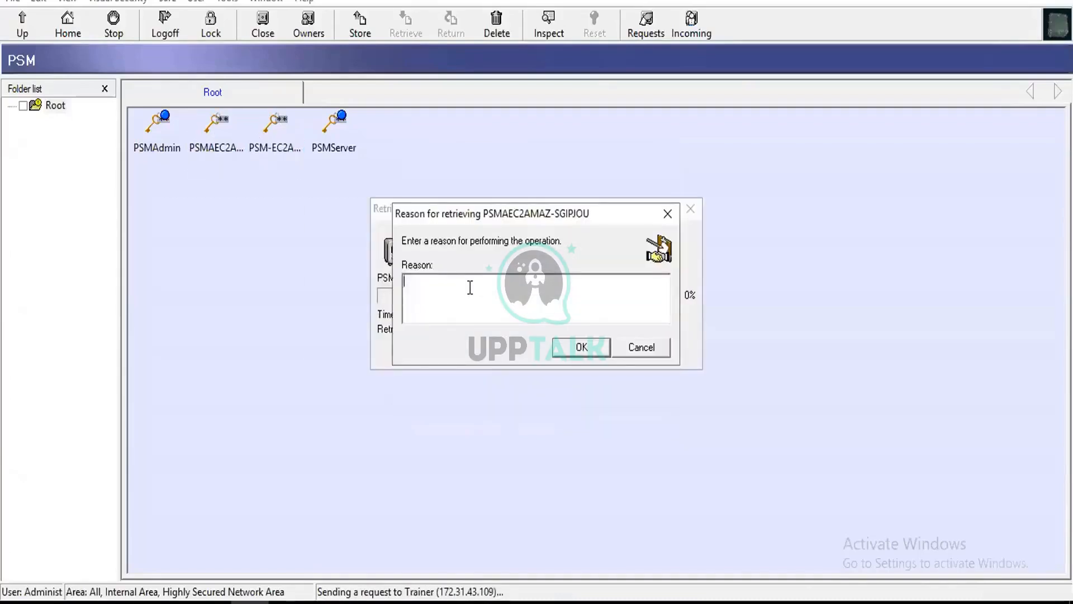
text(connecy)
key(BackSpace)
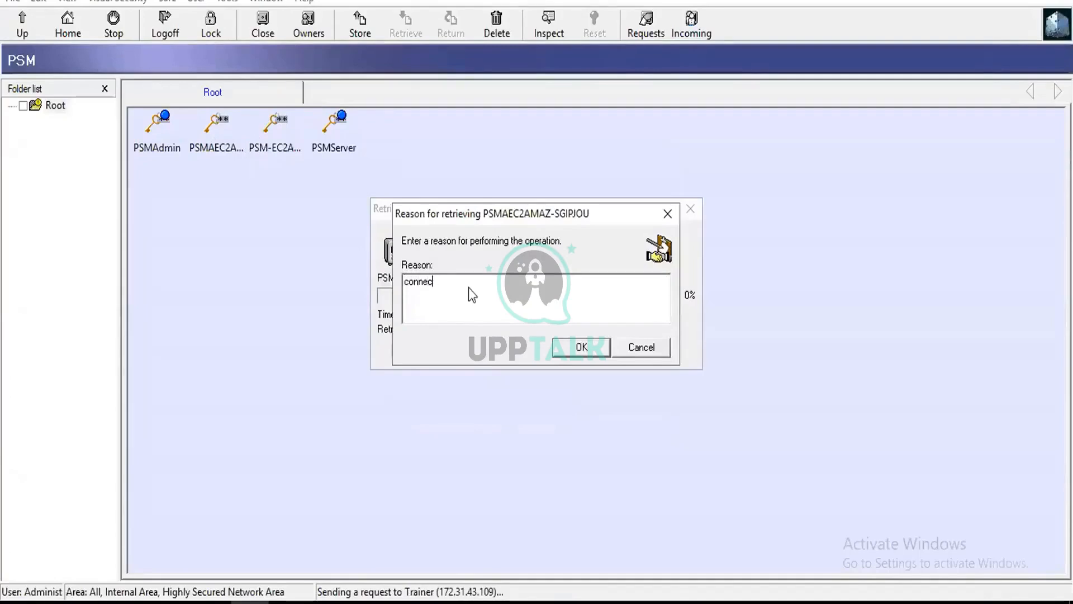
text(ting psm server)
click(576, 348)
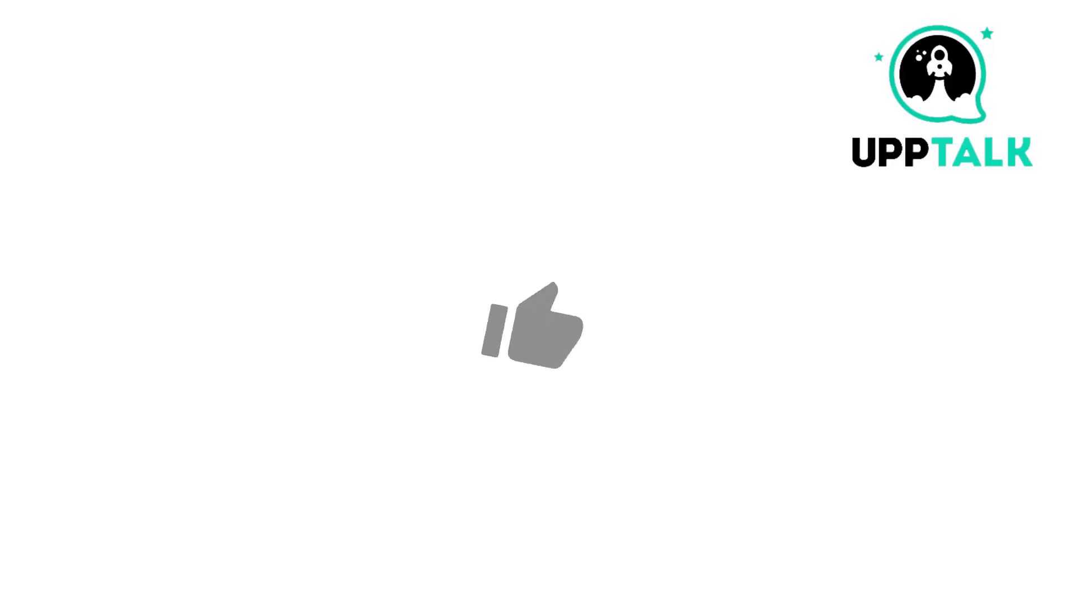